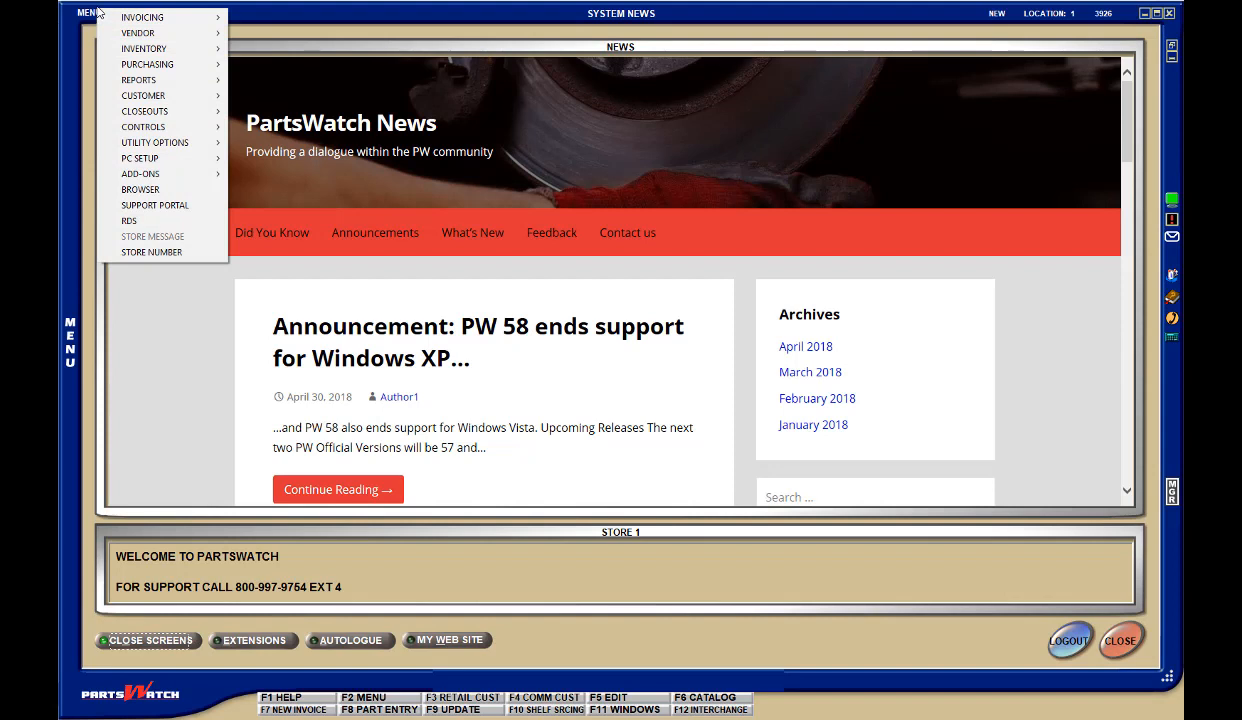
mouse_move(139, 85)
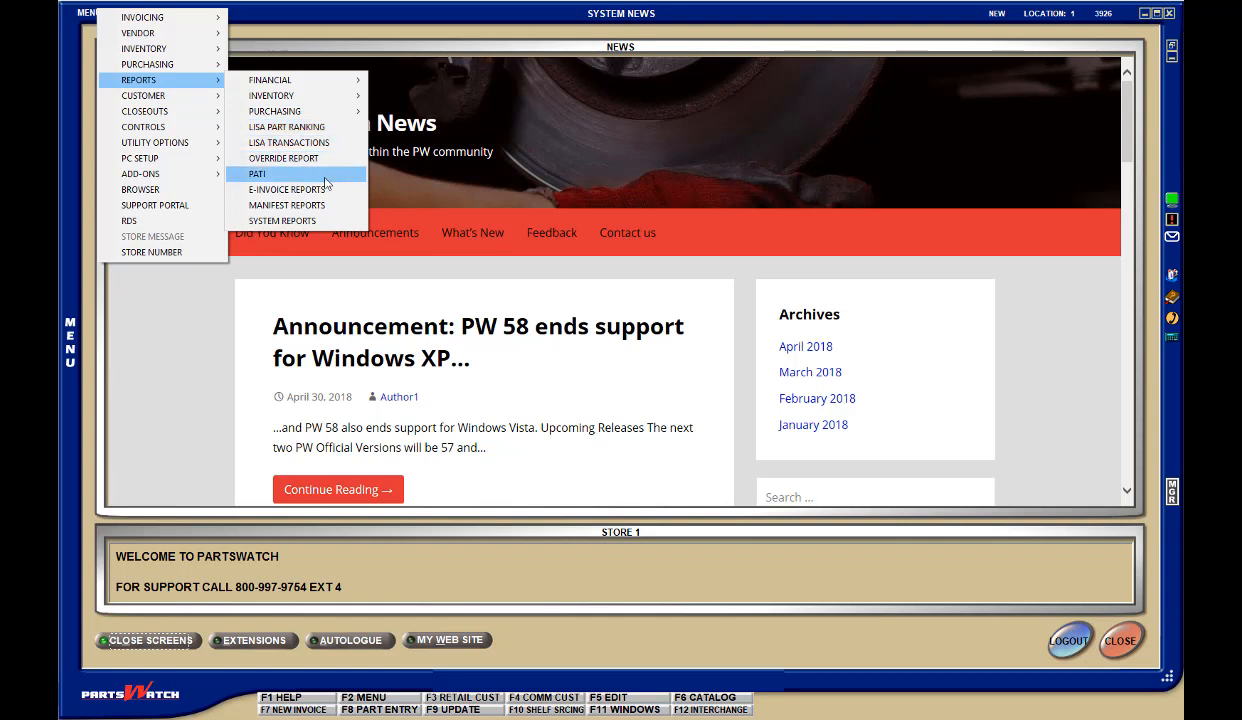
mouse_move(350, 96)
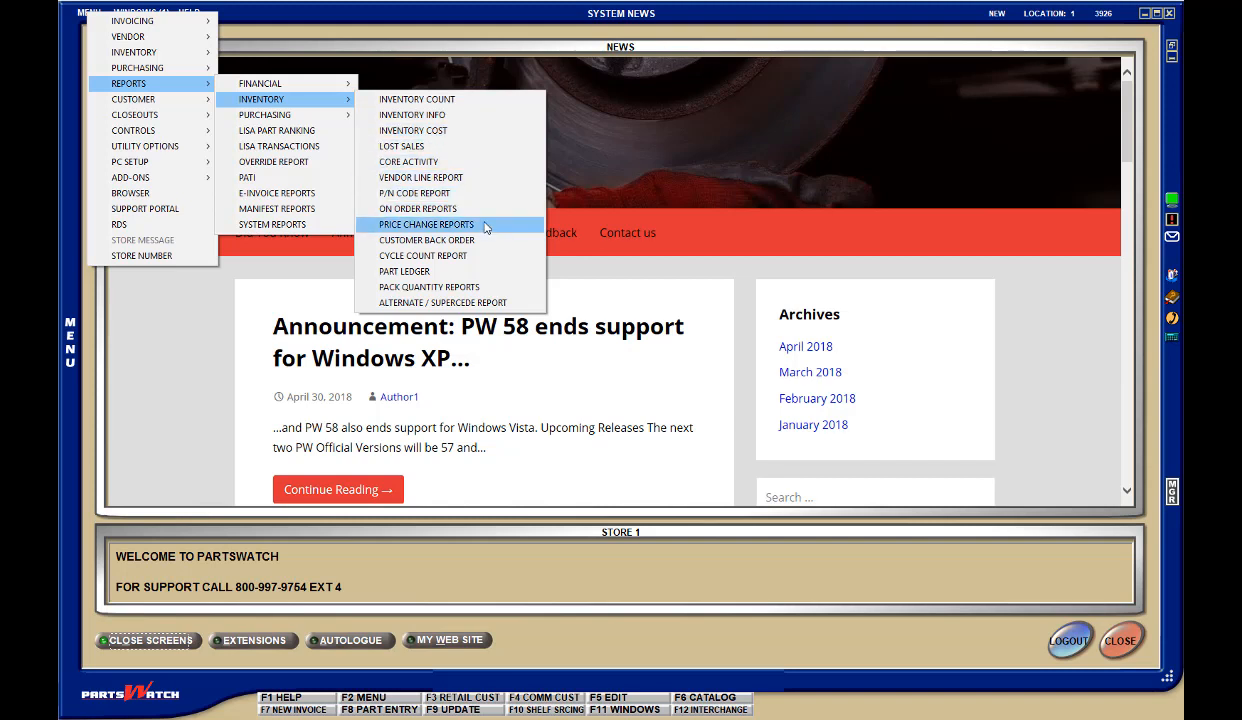
mouse_move(187, 52)
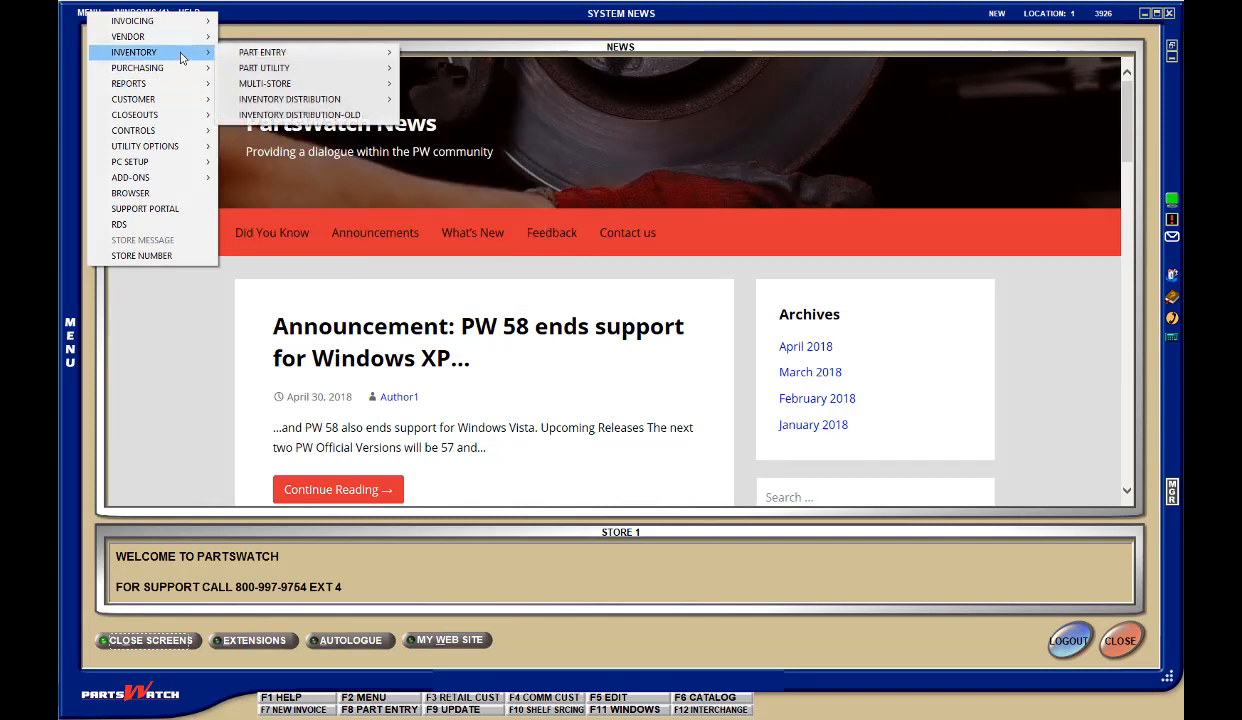
mouse_move(300, 68)
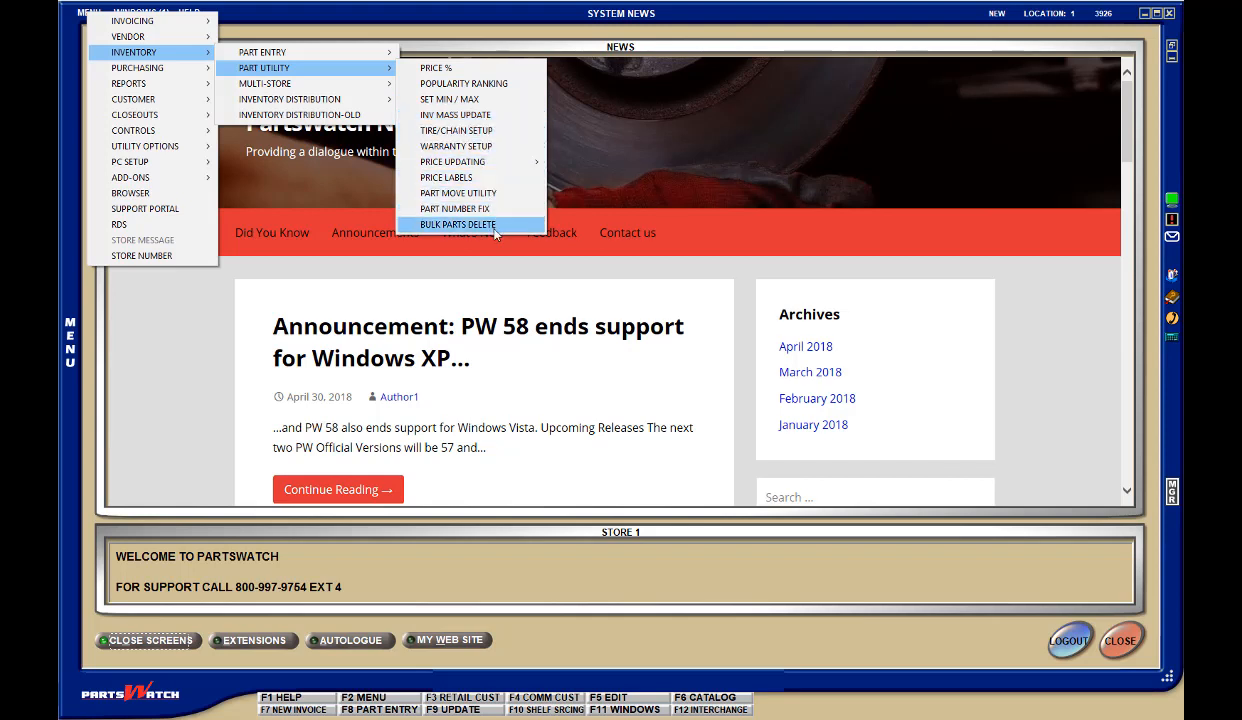
click(94, 14)
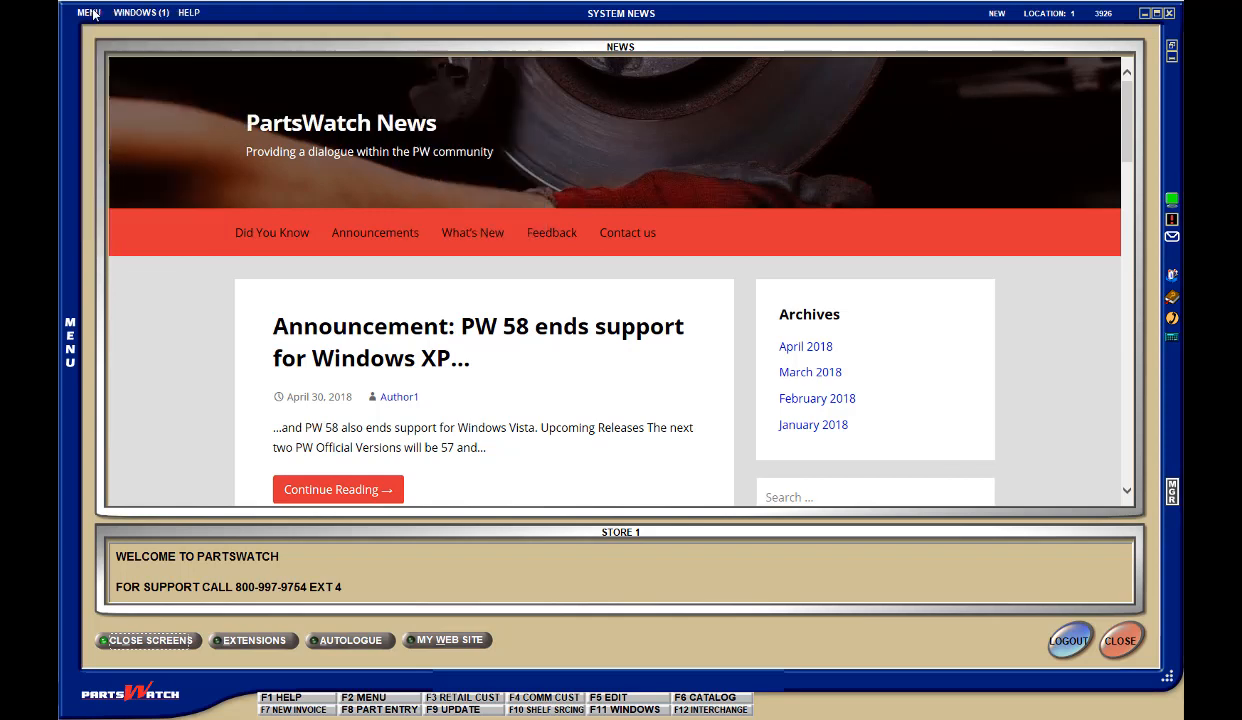
Open the Inventory Info report and bring up its advanced report criteria
click(91, 14)
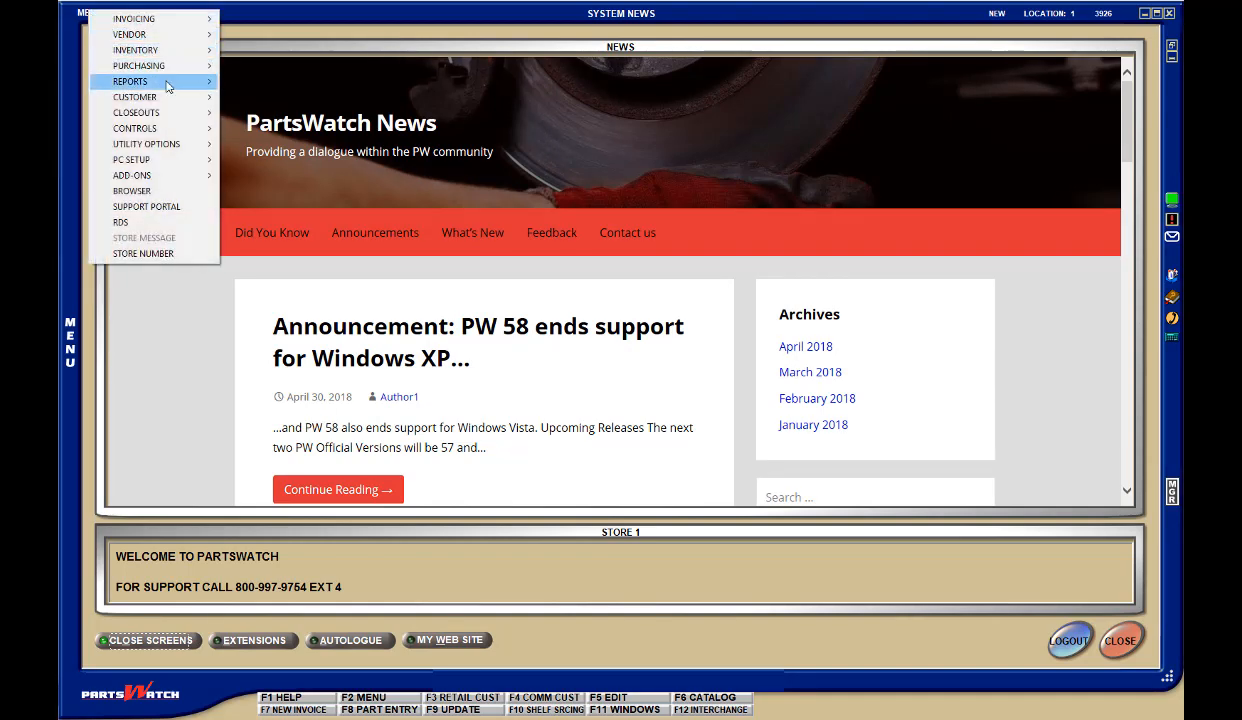
mouse_move(268, 97)
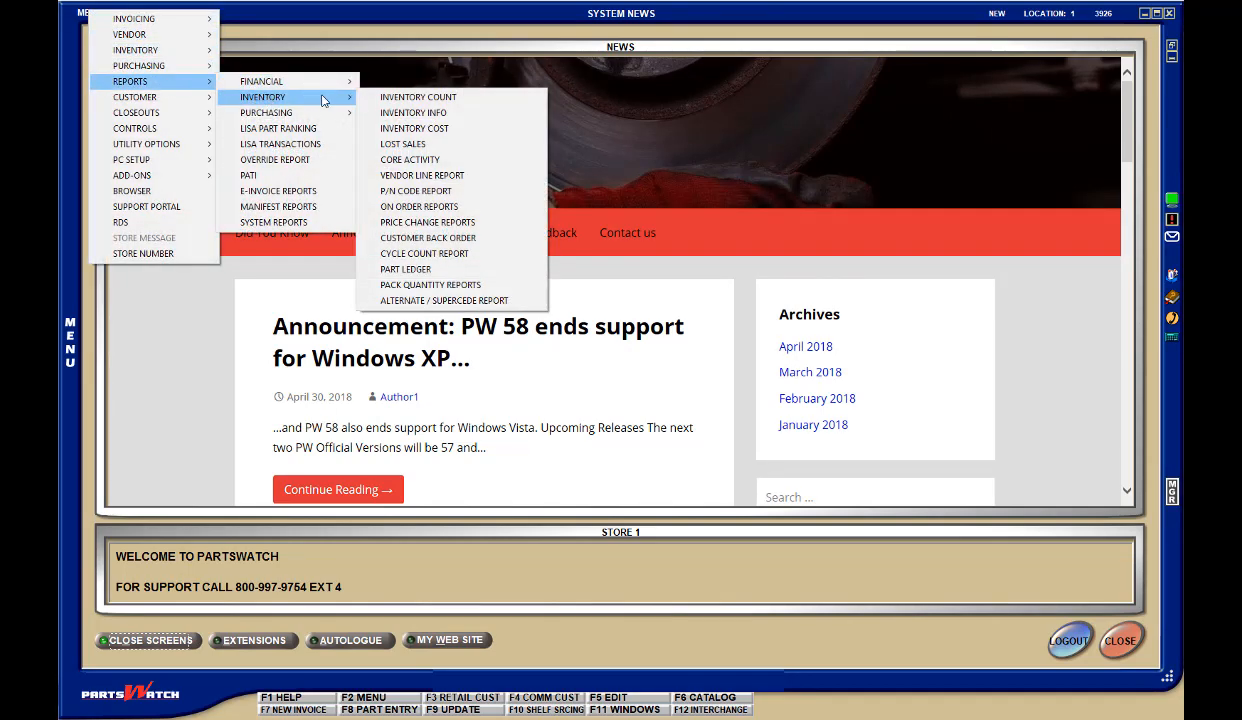
click(445, 114)
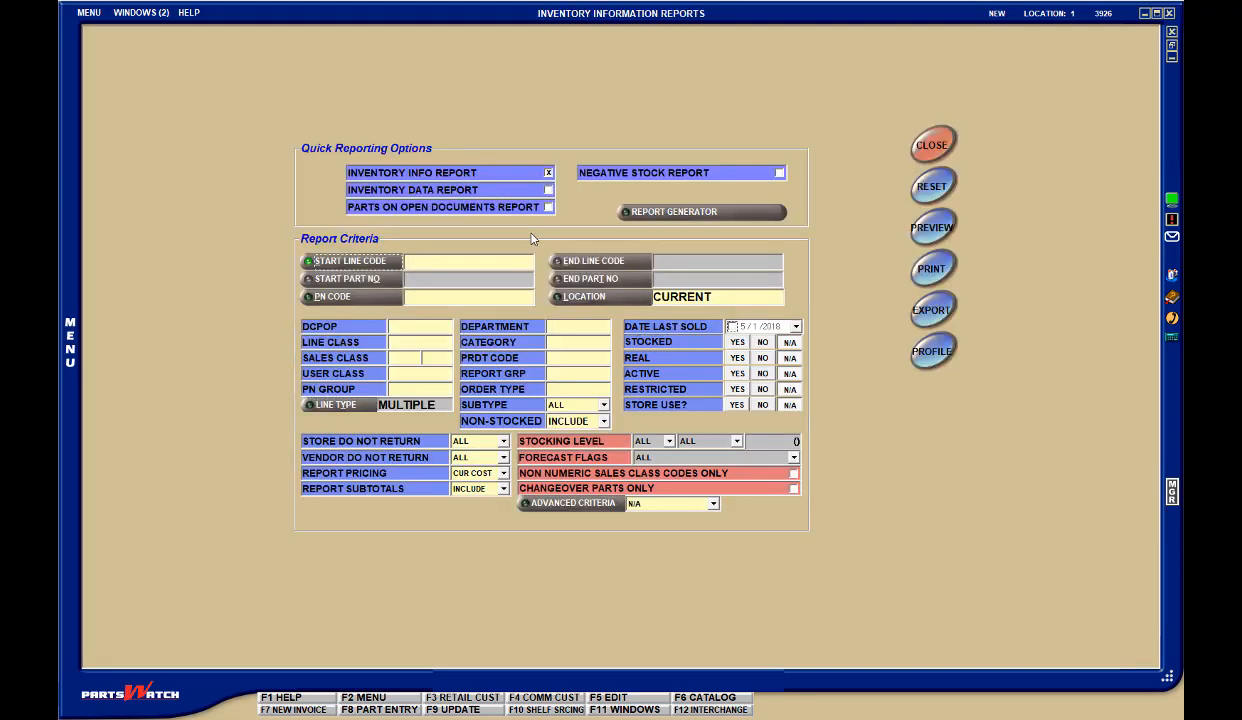
click(609, 512)
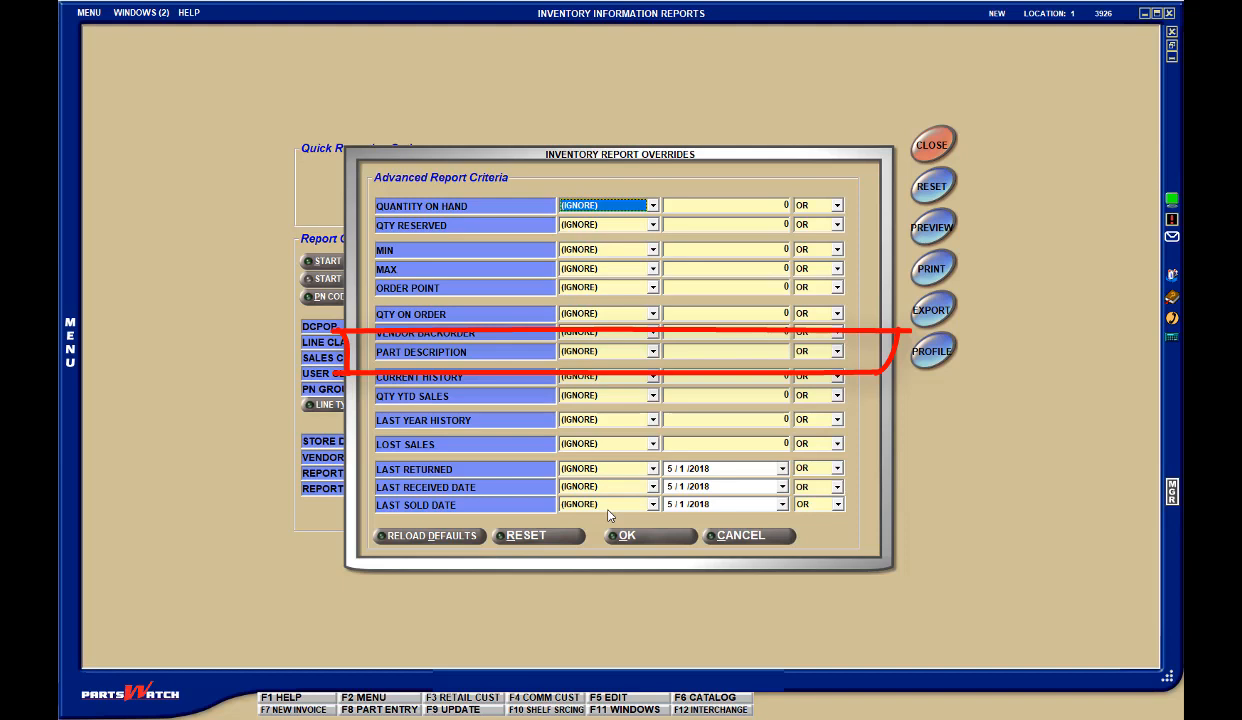
Set the Part Description criterion to STARTS WITH and AIR, and check its logical operator choices
click(701, 352)
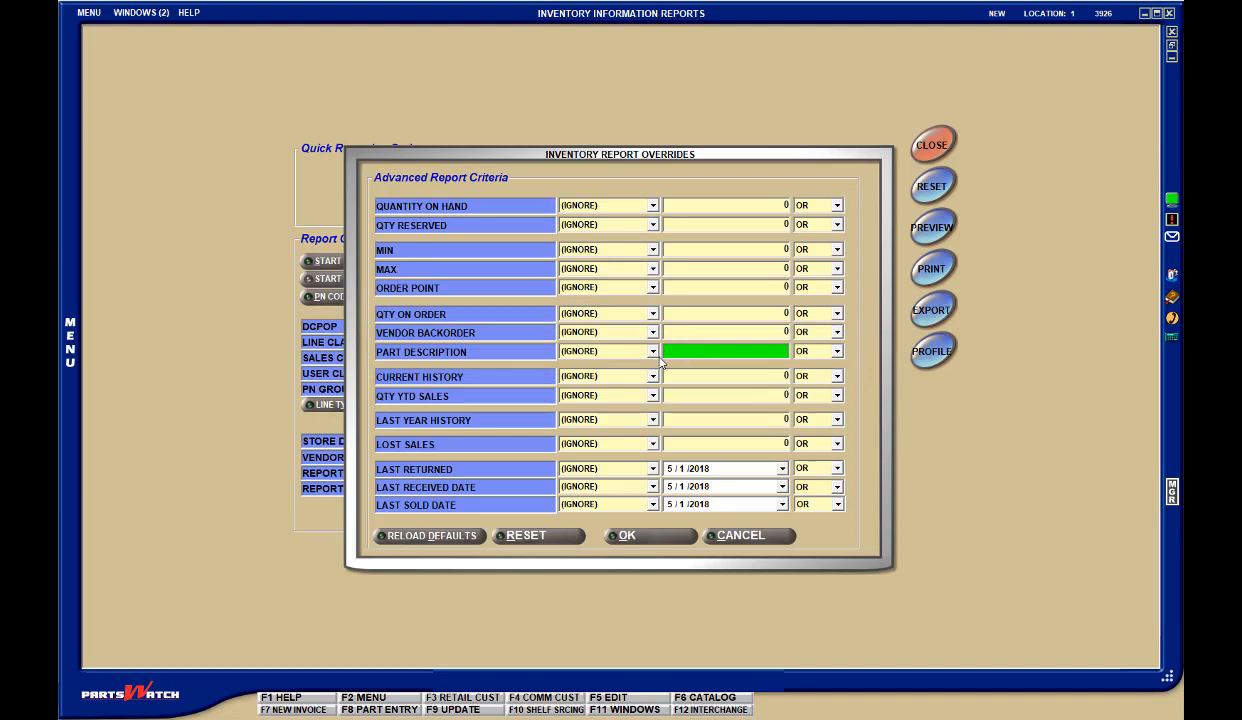
click(653, 352)
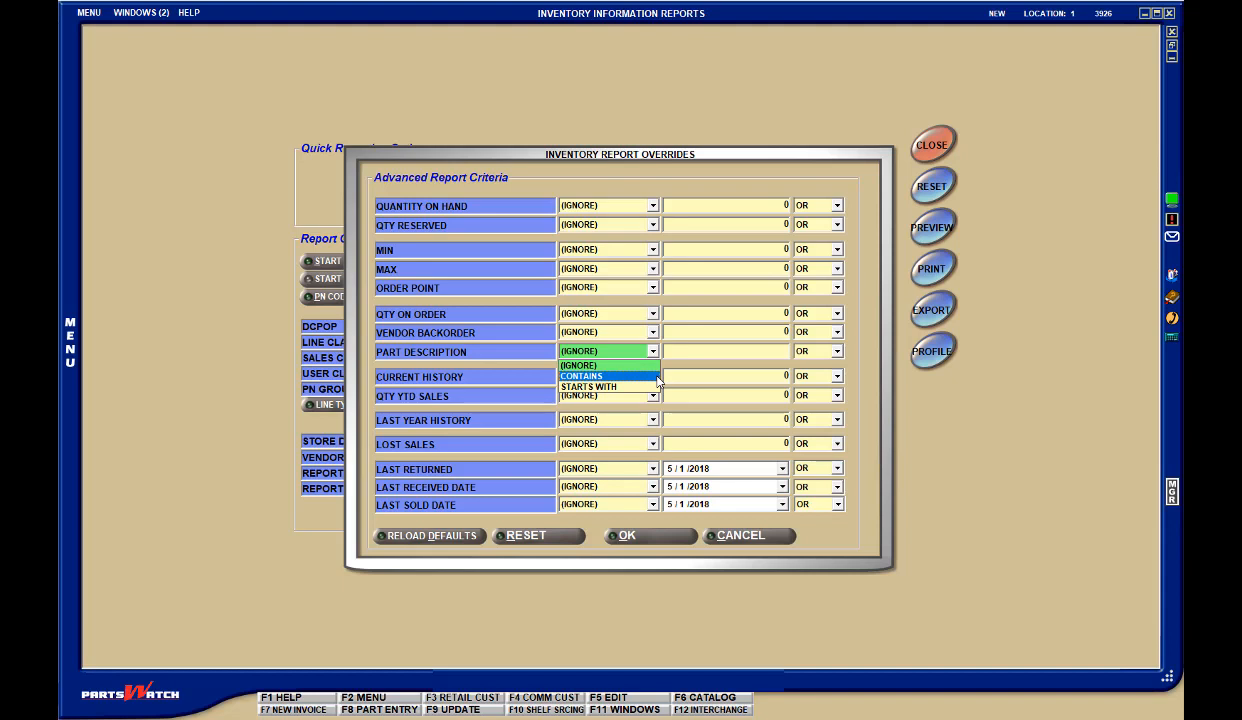
click(652, 352)
click(652, 352)
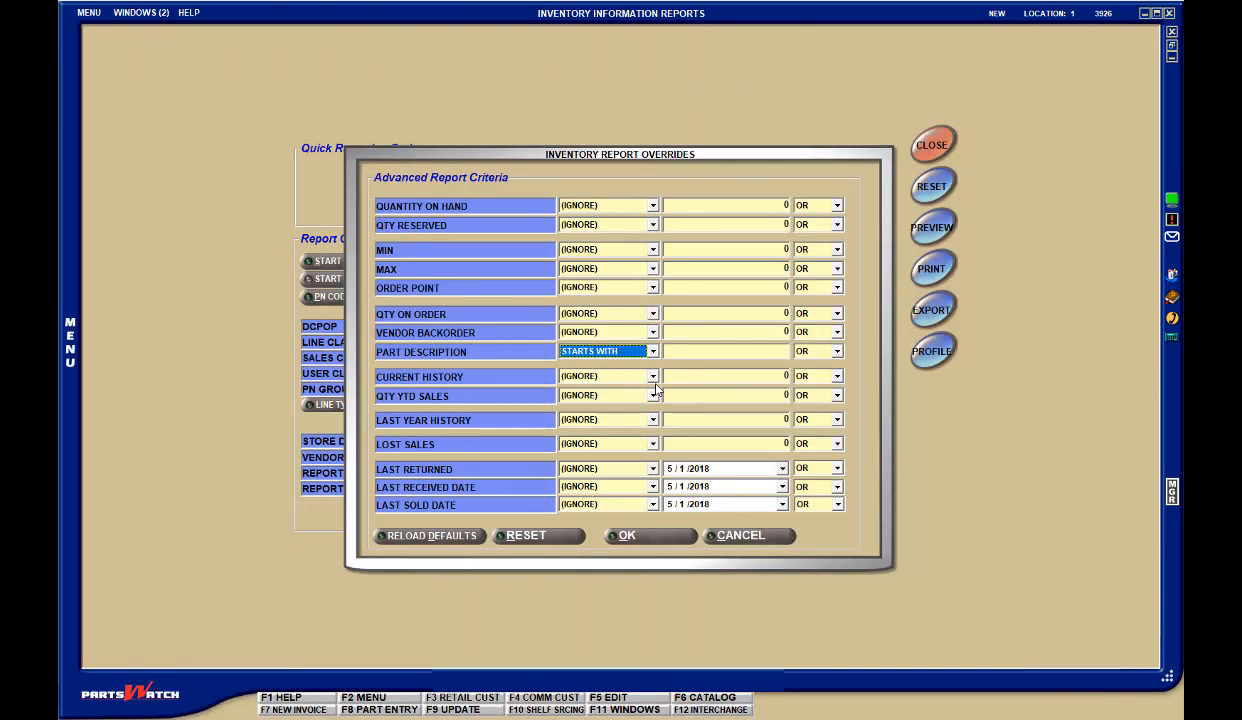
key(Tab)
text(AIR)
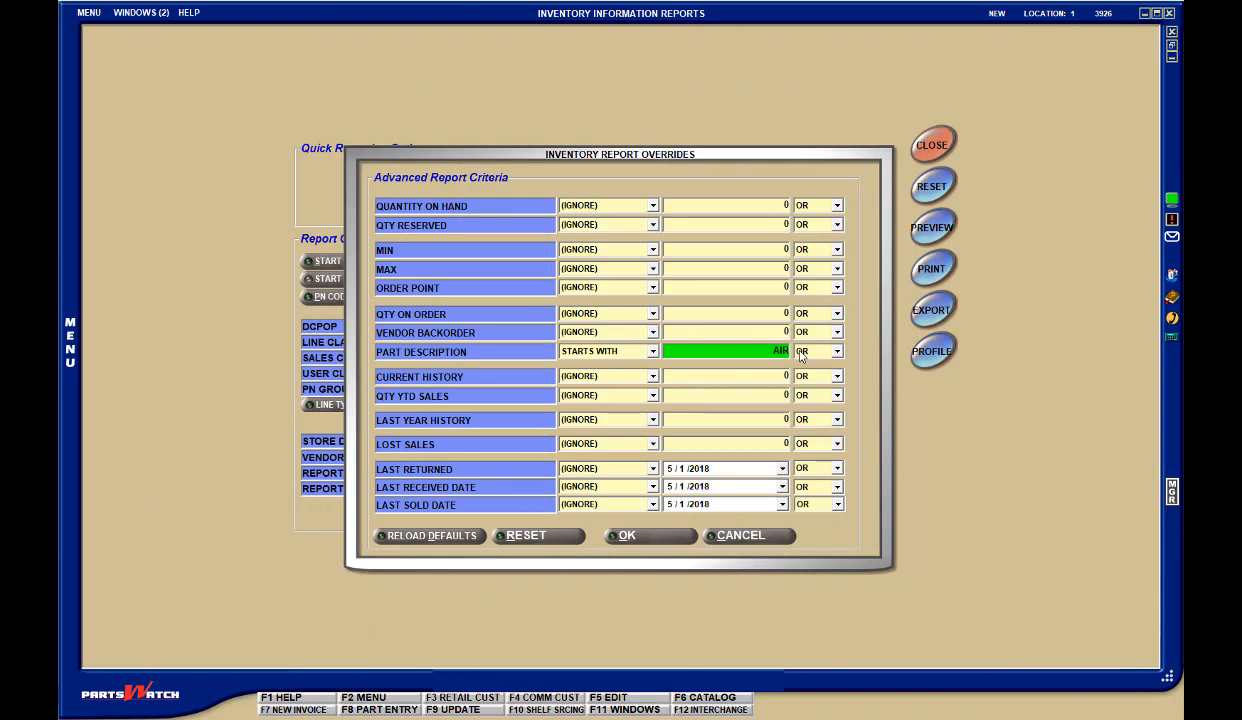
click(805, 352)
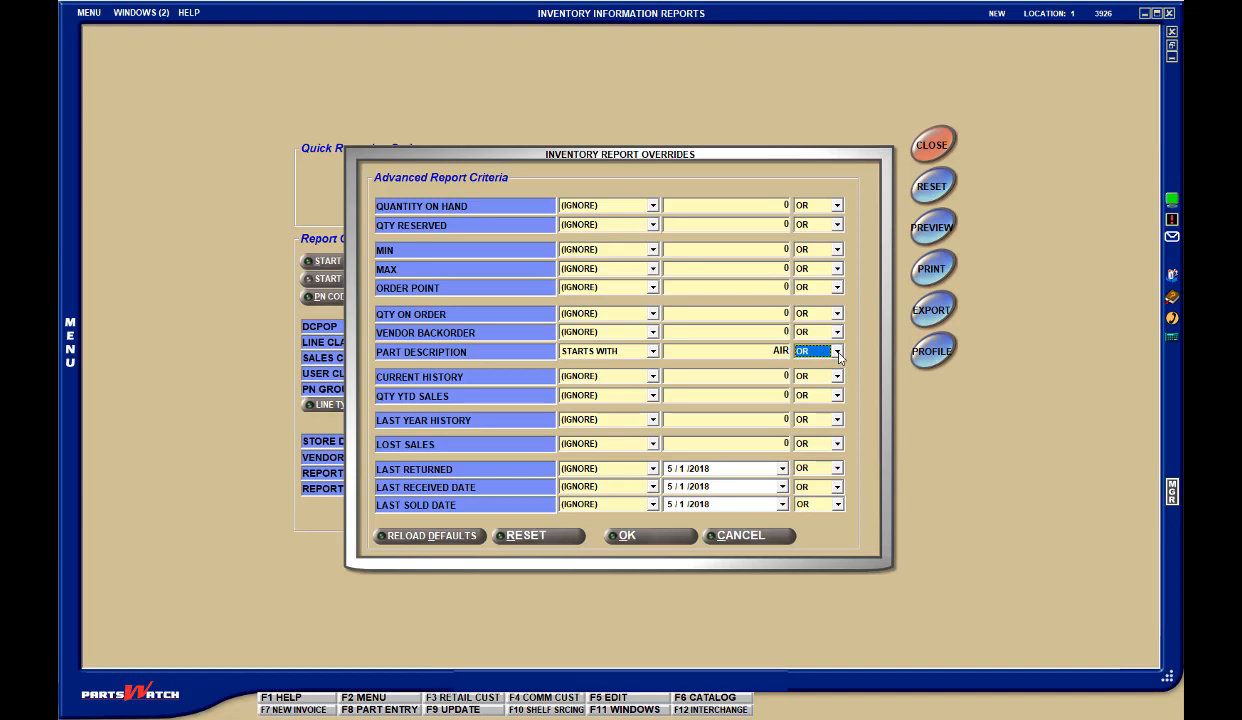
click(837, 352)
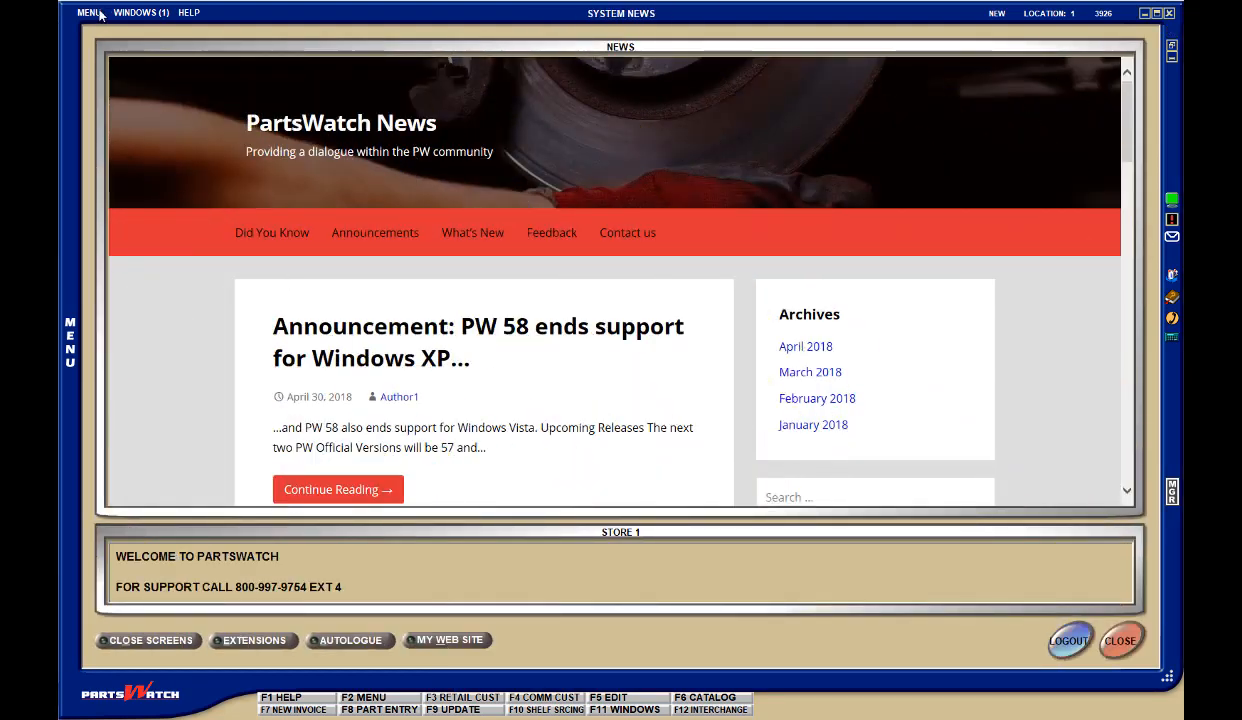
Open the Inventory Count report from the inventory reports
click(101, 14)
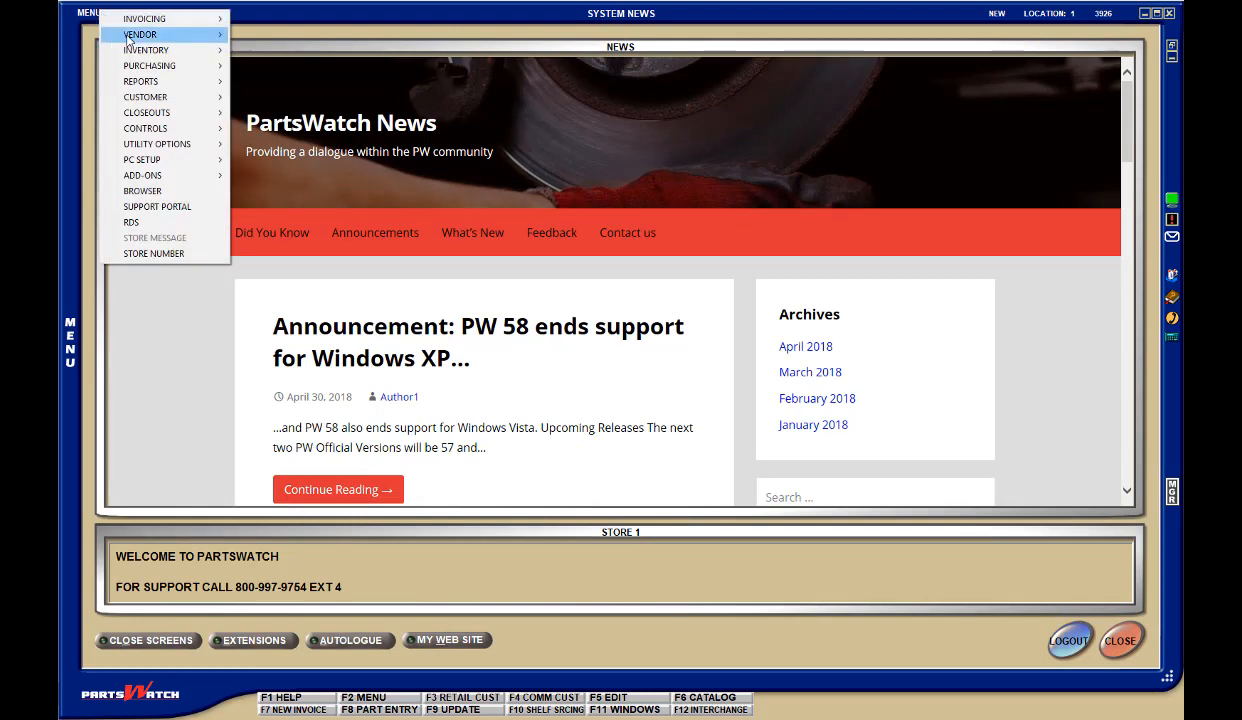
mouse_move(168, 81)
mouse_move(288, 103)
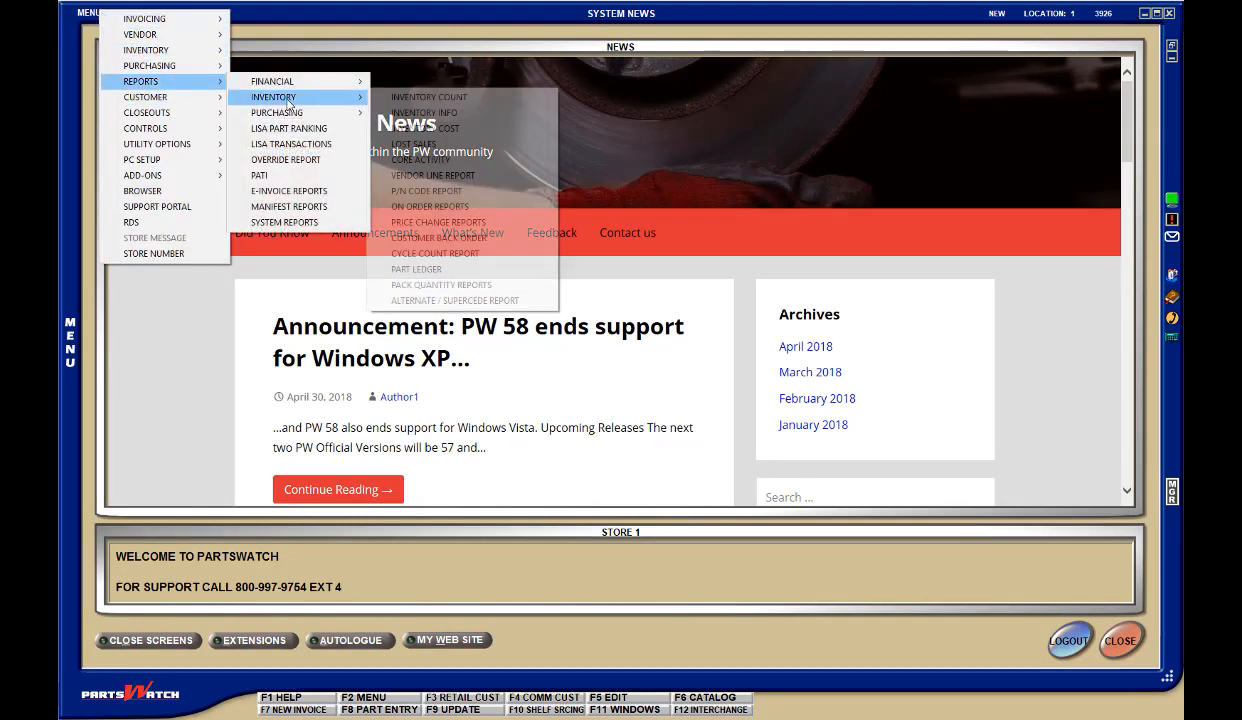
click(422, 101)
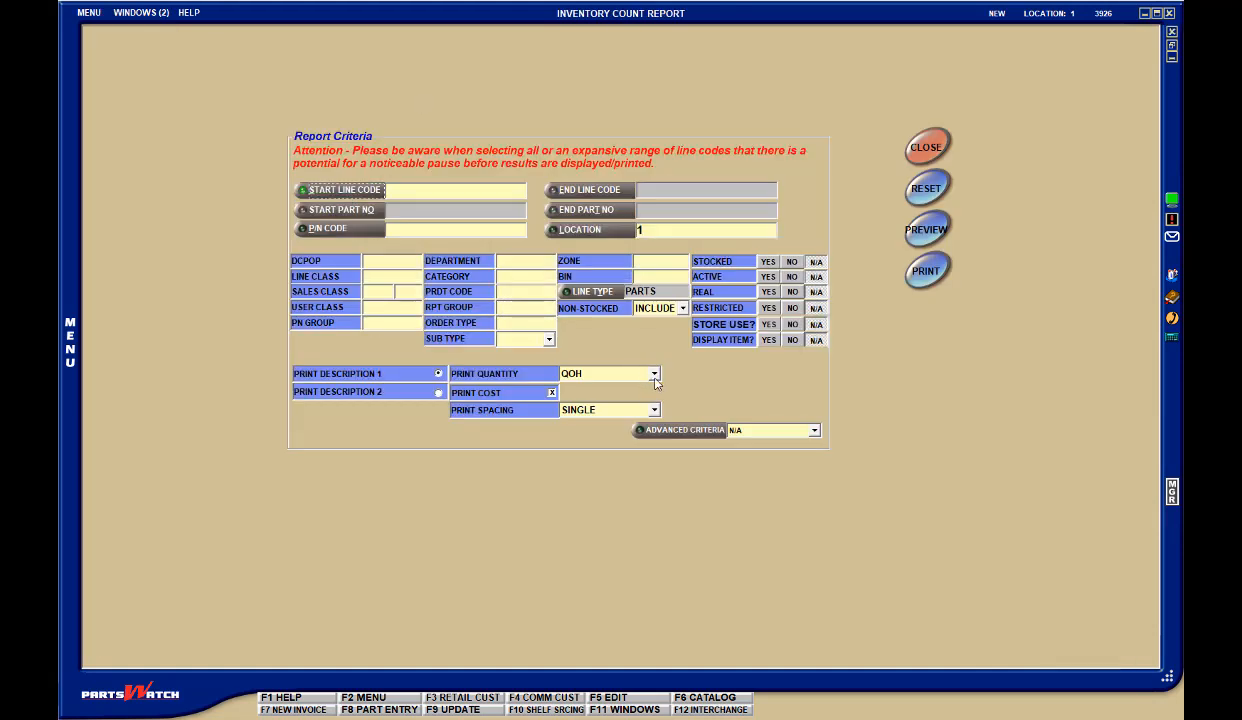
Set the count report's Print Quantity to NONE, and turn Print Cost off and back on
click(654, 376)
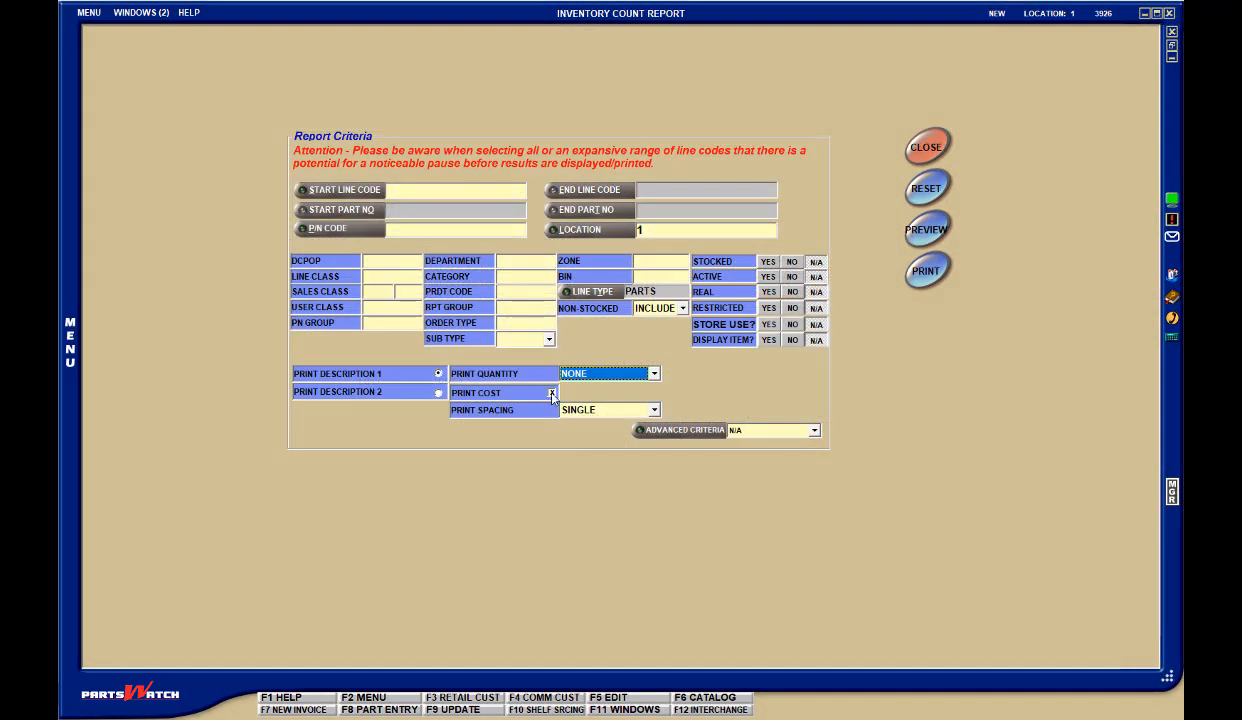
click(552, 393)
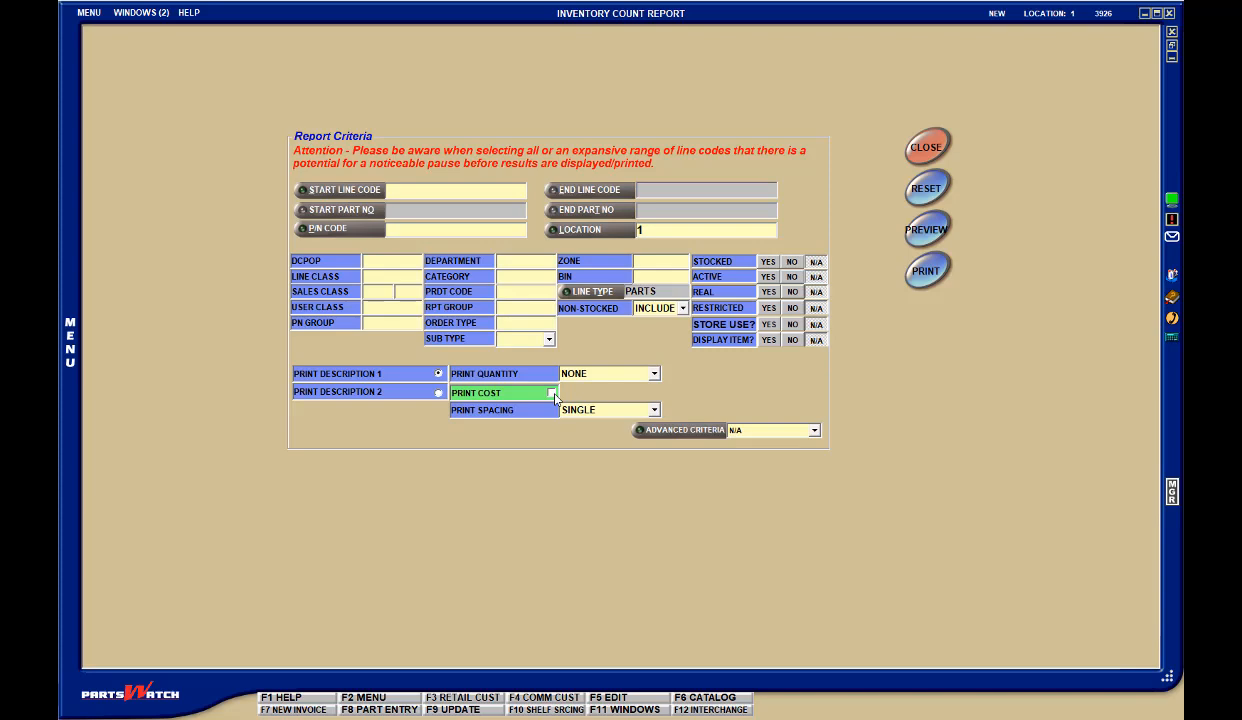
click(552, 393)
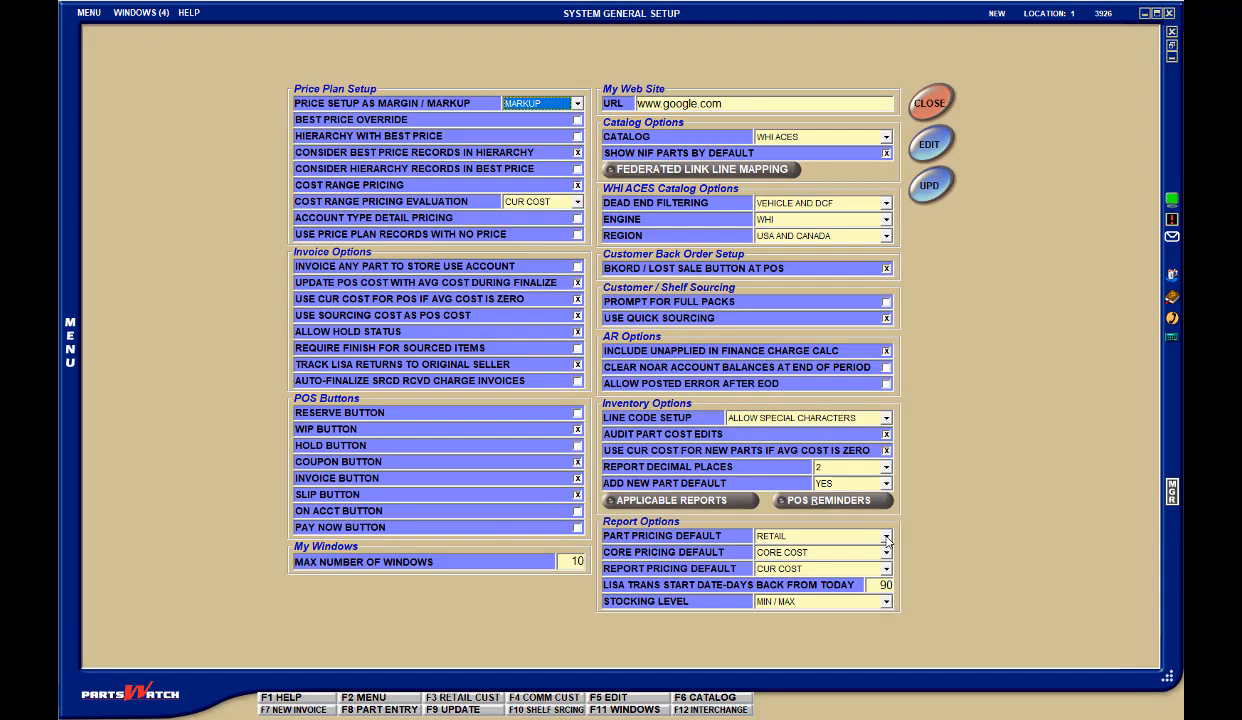
View the Part Pricing Default choices in System General Setup and the Print Spacing choices in the Inventory Count report
click(885, 538)
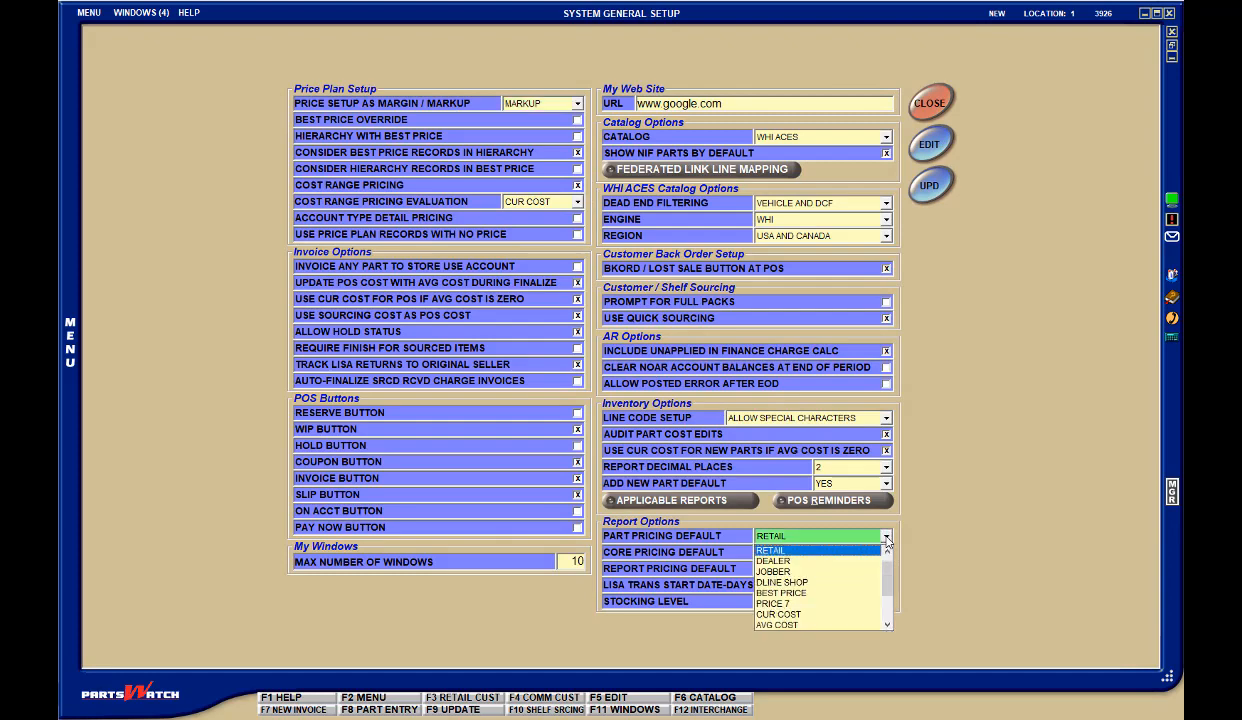
click(885, 538)
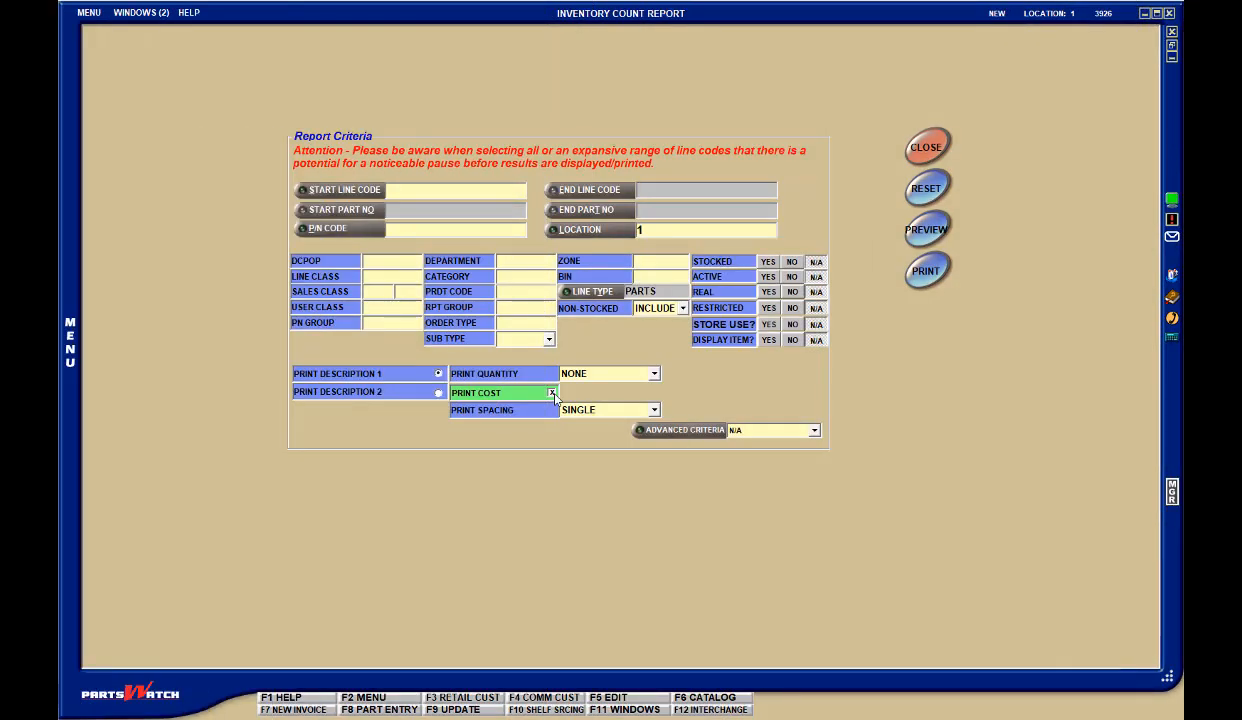
click(655, 410)
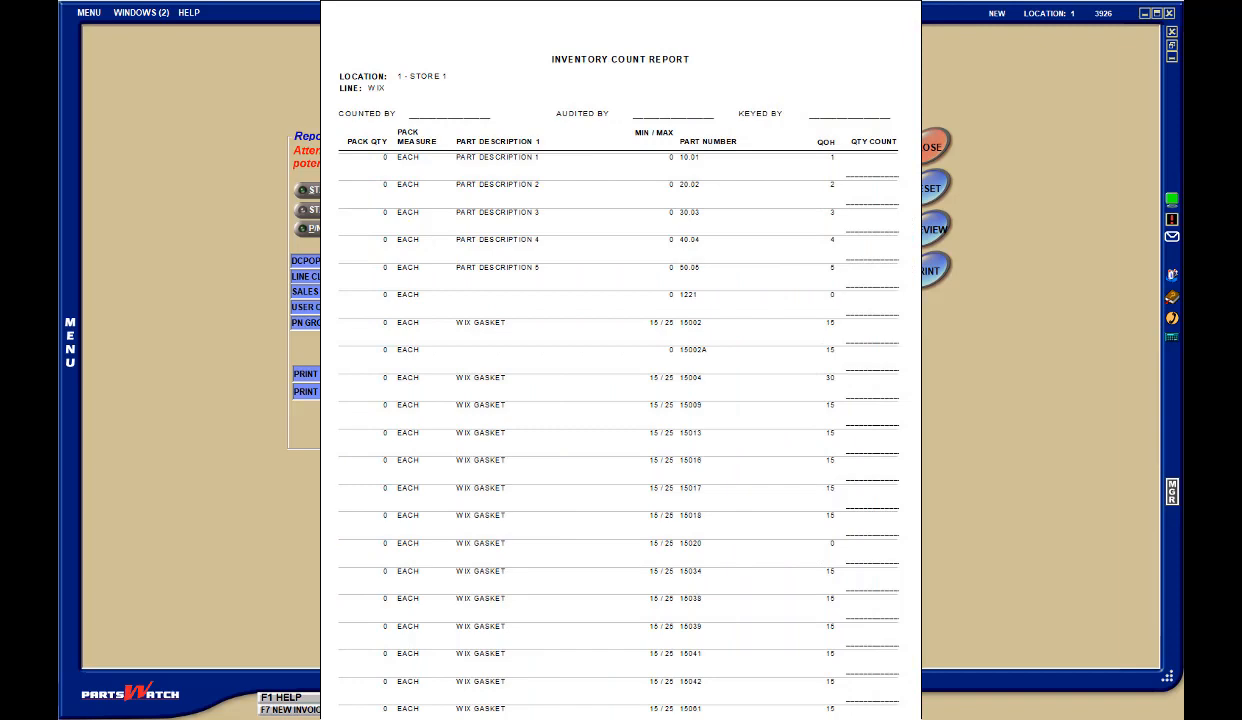
click(657, 440)
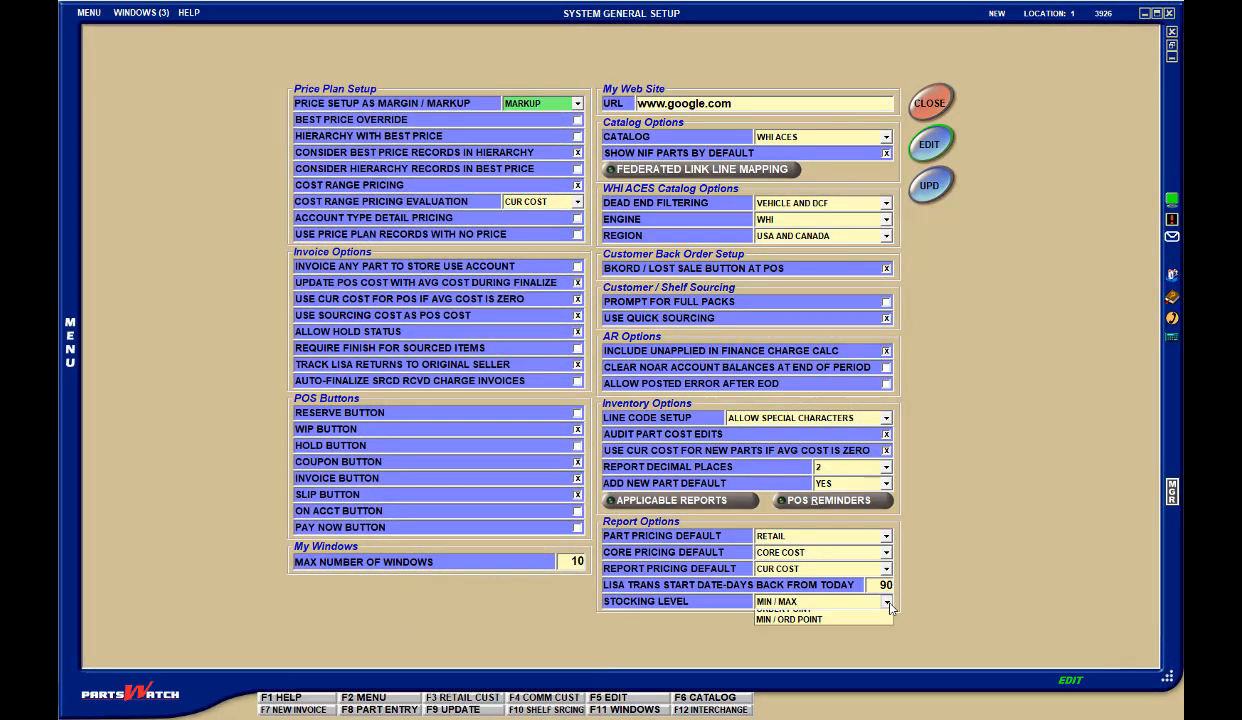
View the Stocking Level choices in System General Setup and in System Purchasing Setup
click(886, 602)
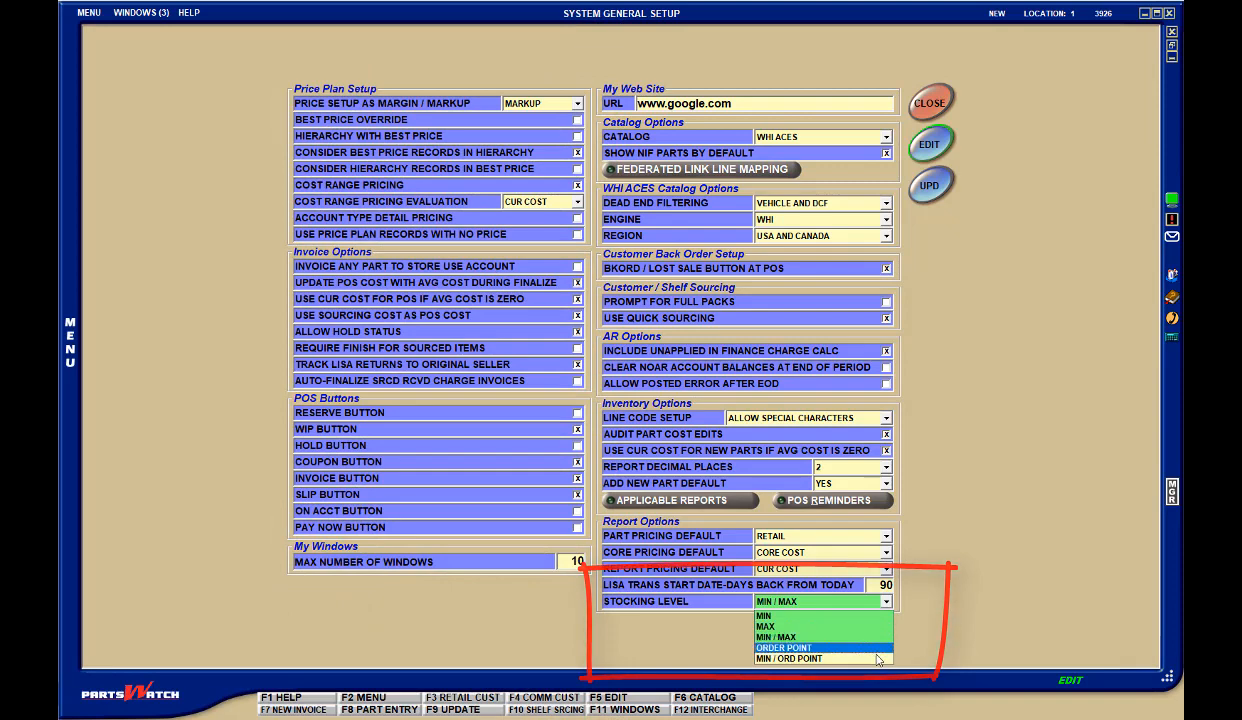
click(900, 576)
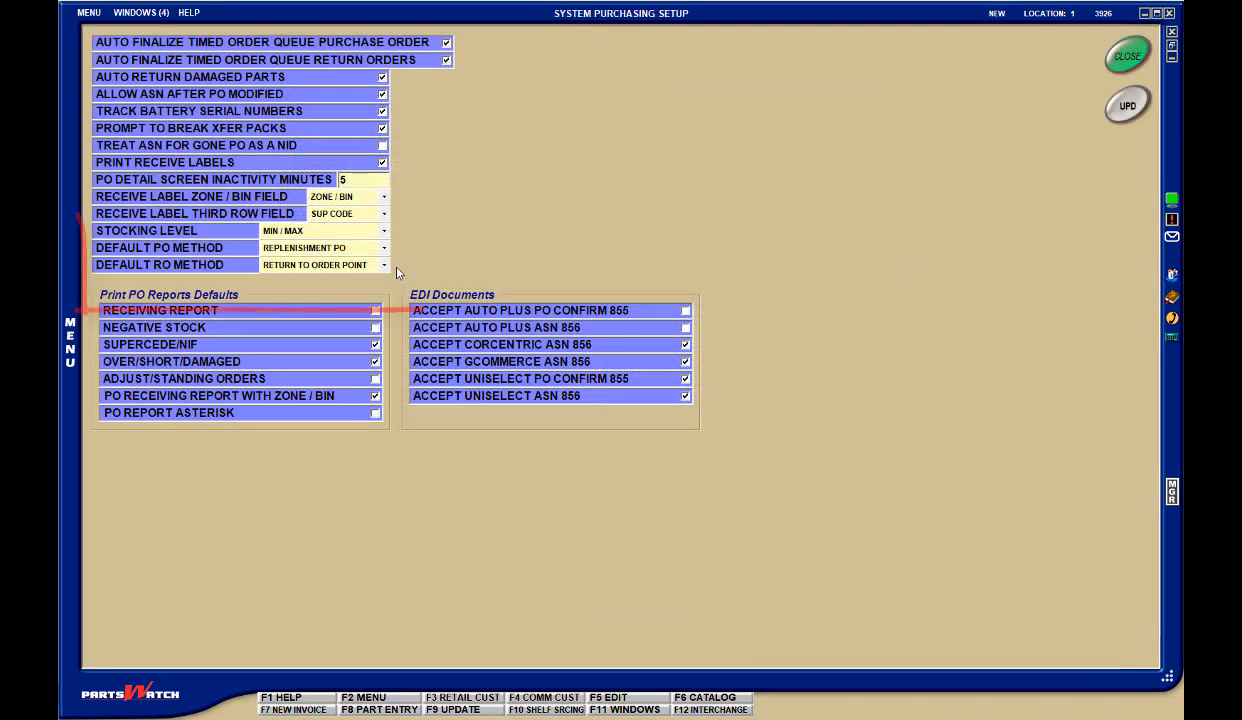
click(384, 232)
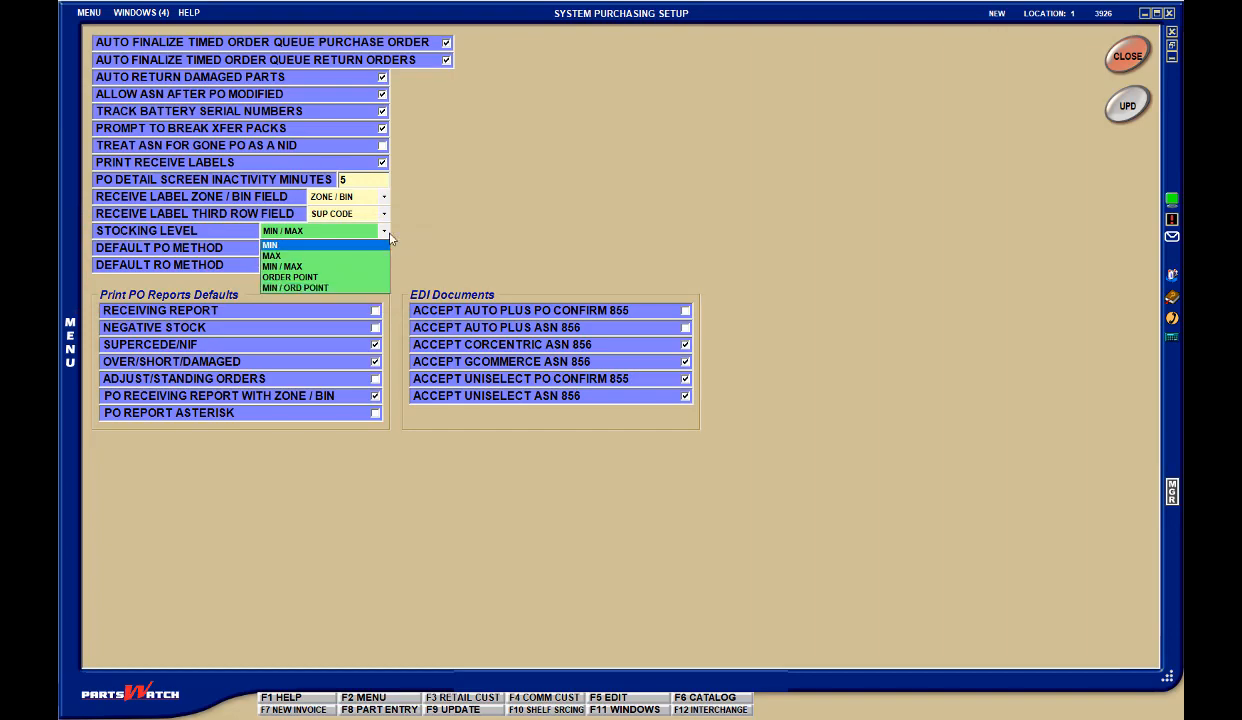
click(389, 236)
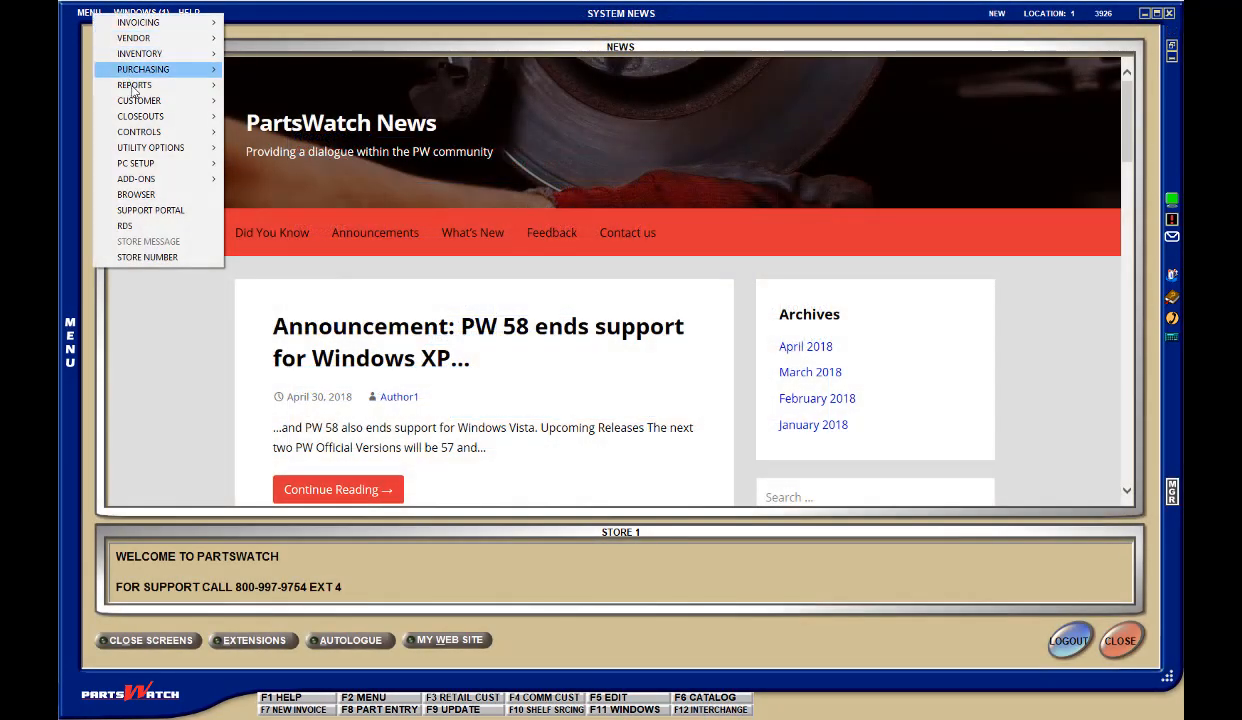
Open the Lost Sales report from the inventory reports
mouse_move(135, 85)
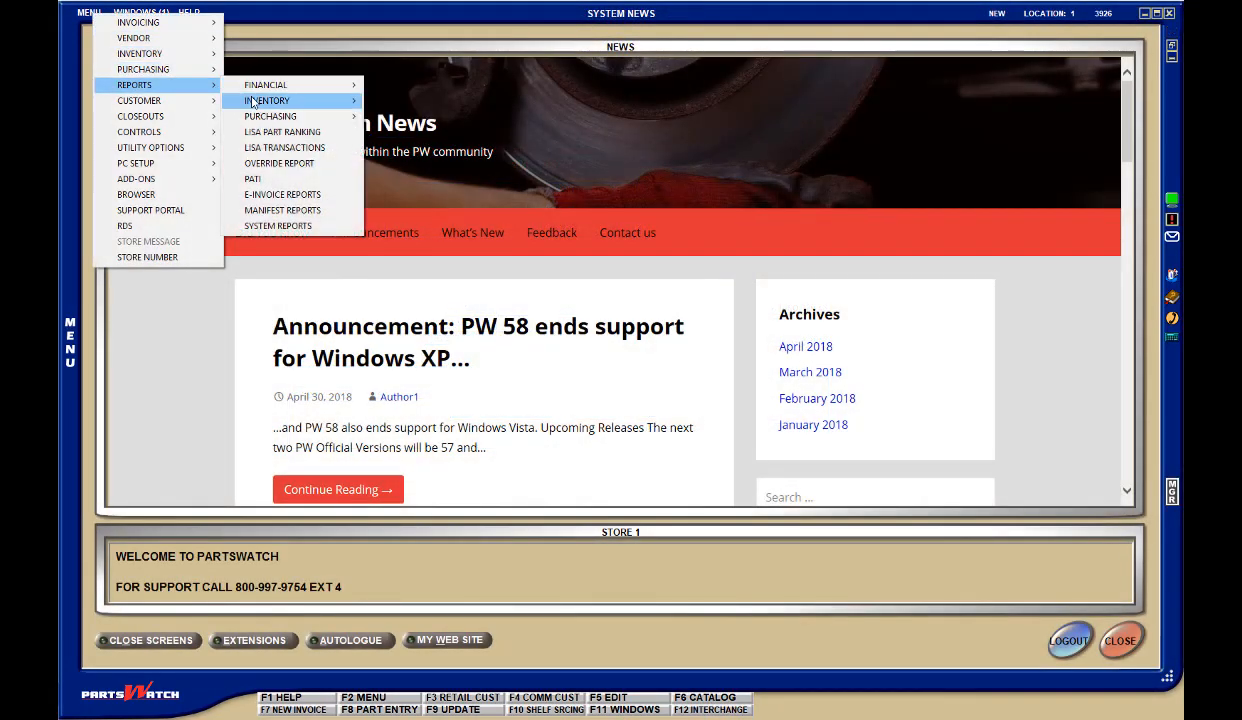
mouse_move(290, 100)
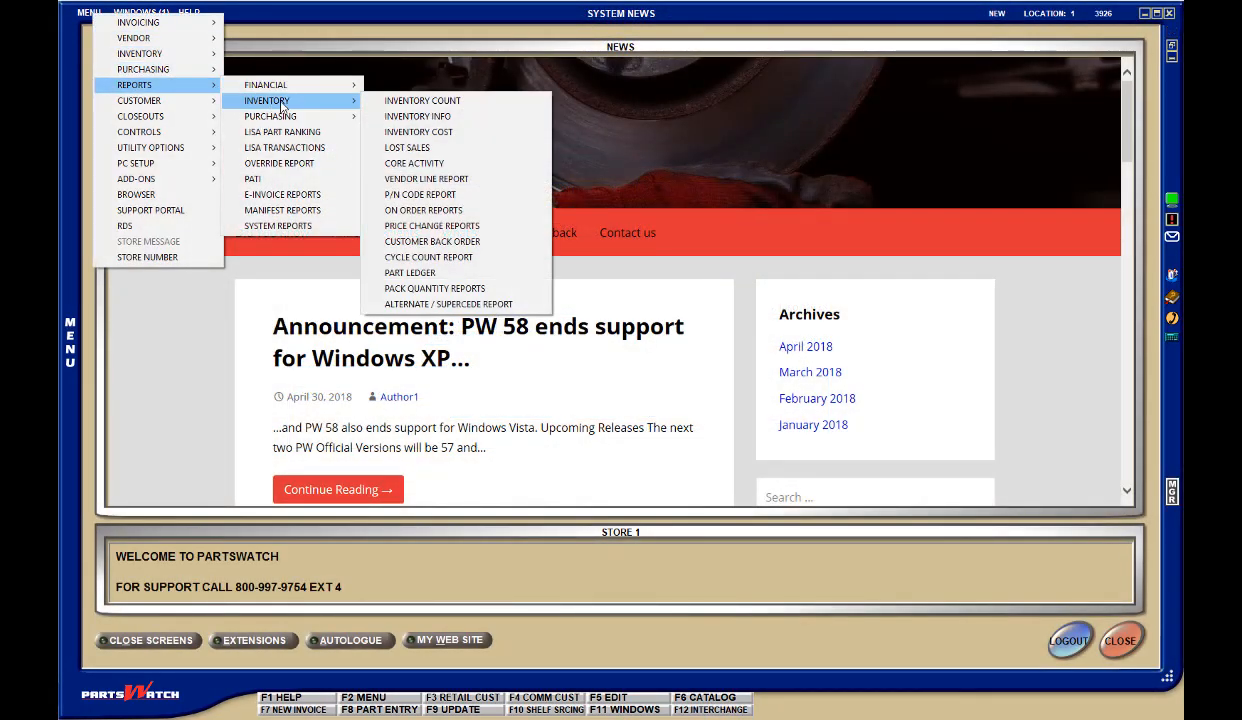
click(435, 147)
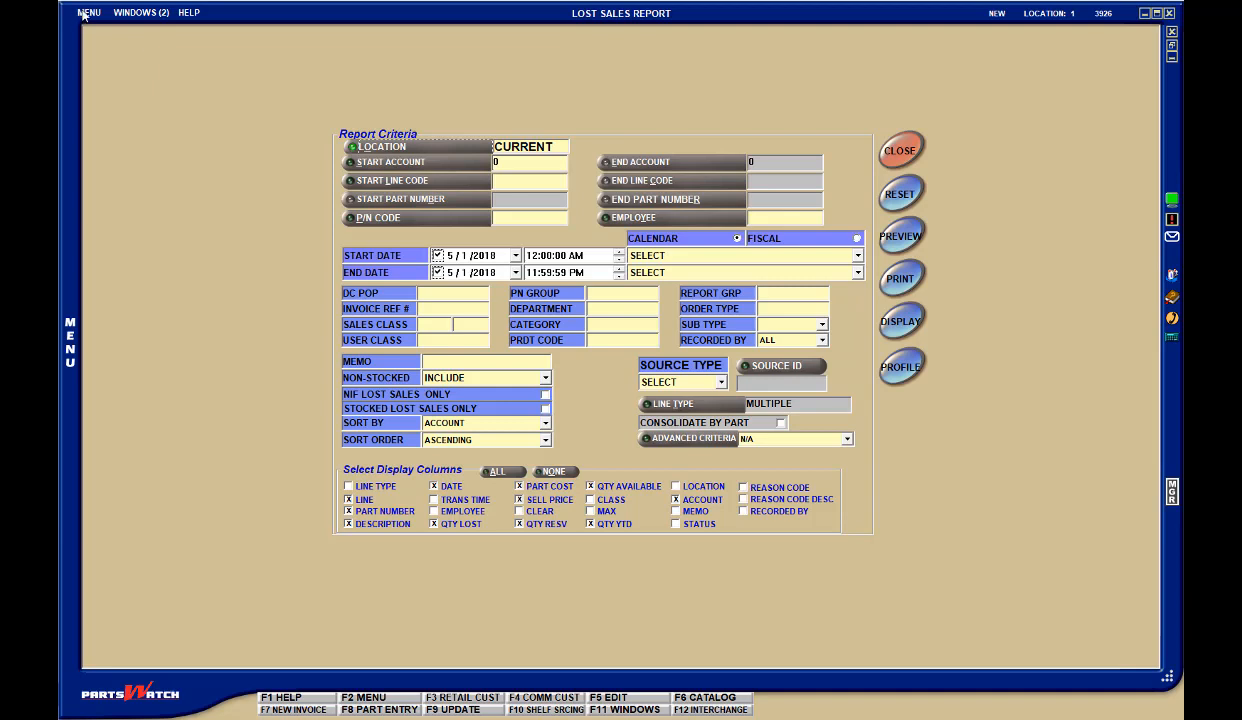
Open the extended store Invoice Options and examine the settings for tracking escaped and cancelled items as lost sales
click(86, 13)
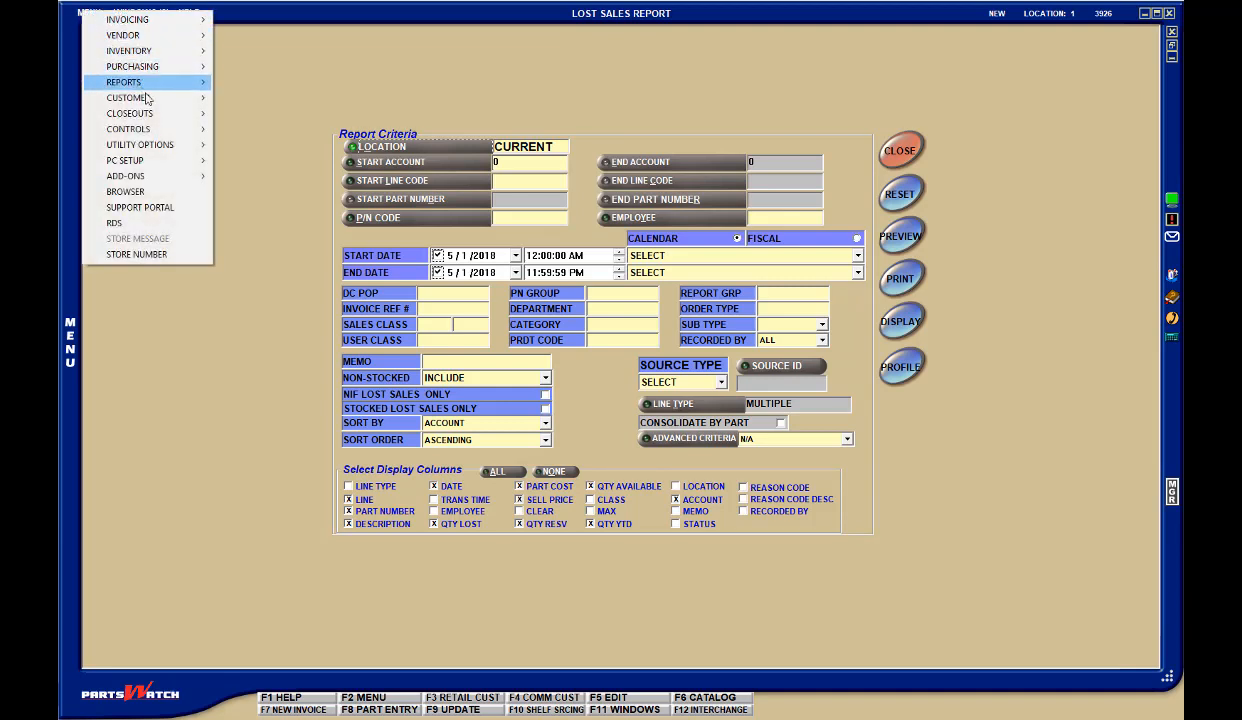
mouse_move(165, 130)
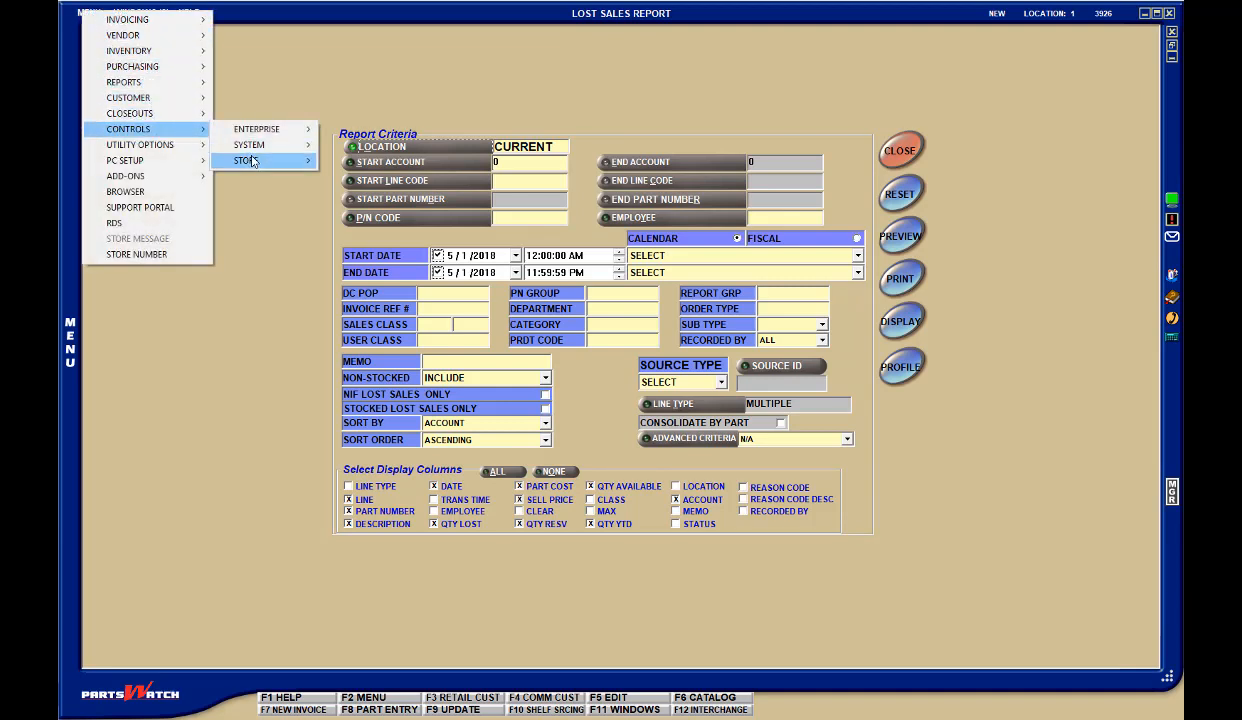
mouse_move(252, 160)
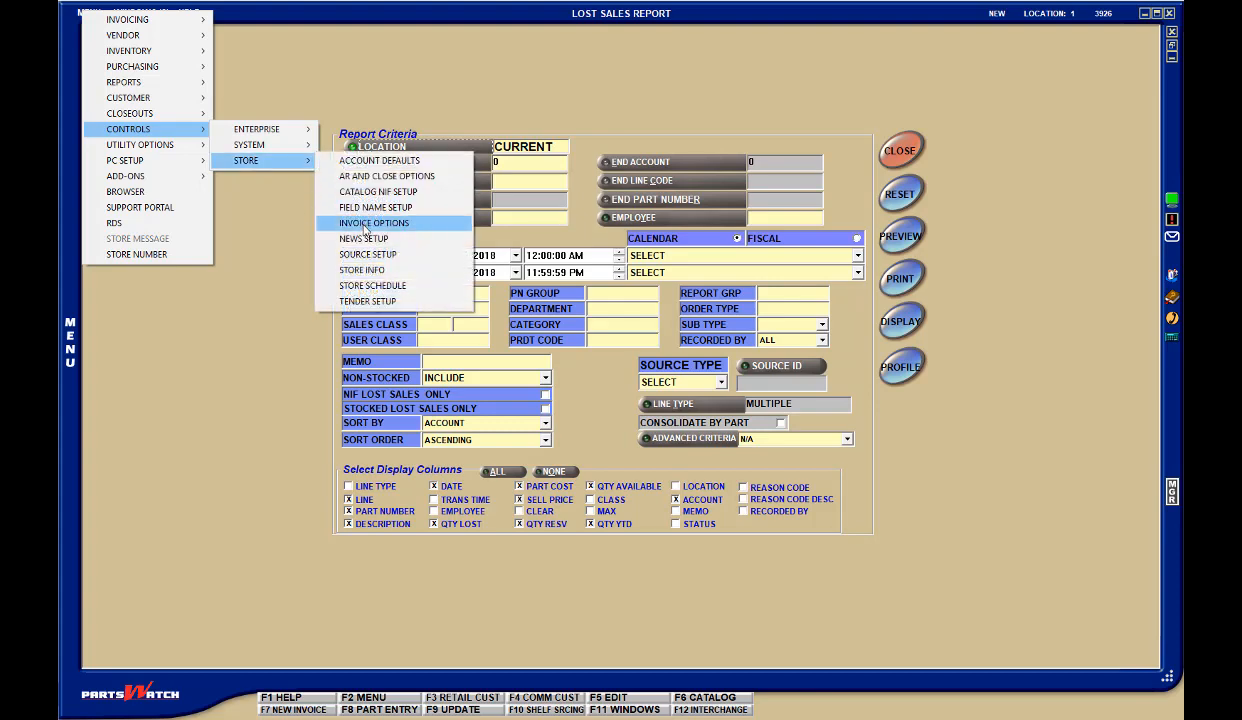
click(364, 226)
click(407, 153)
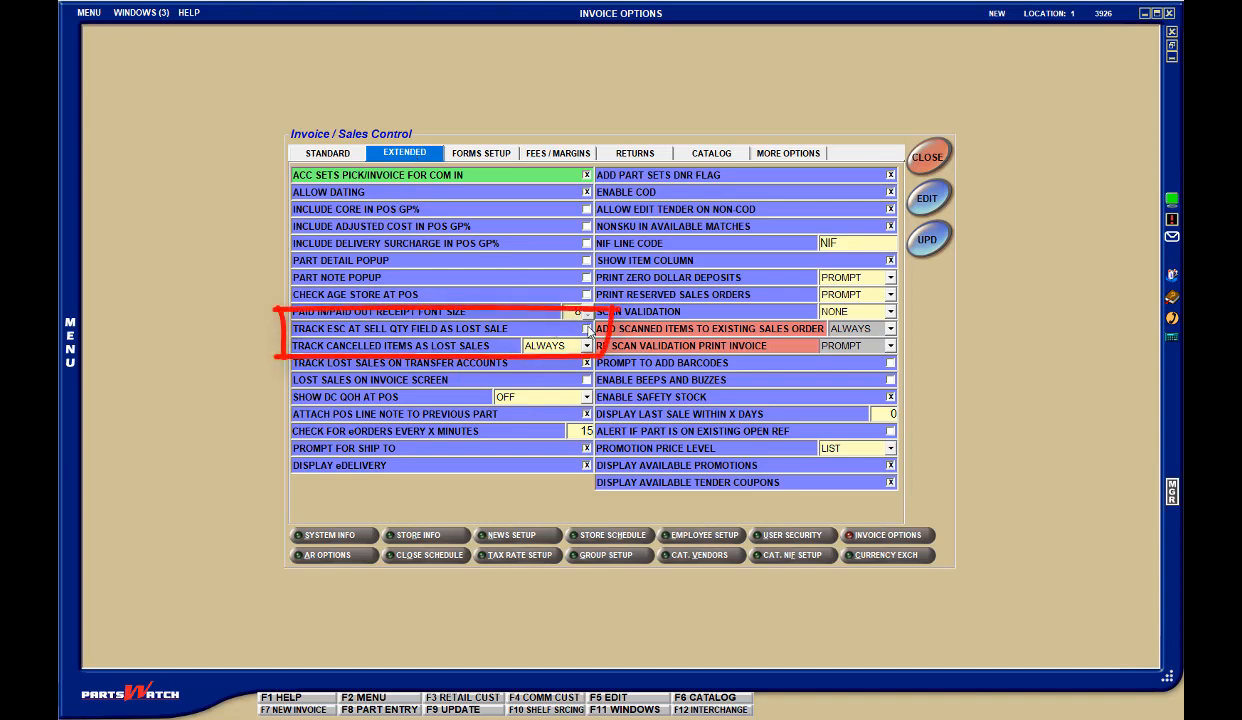
click(588, 330)
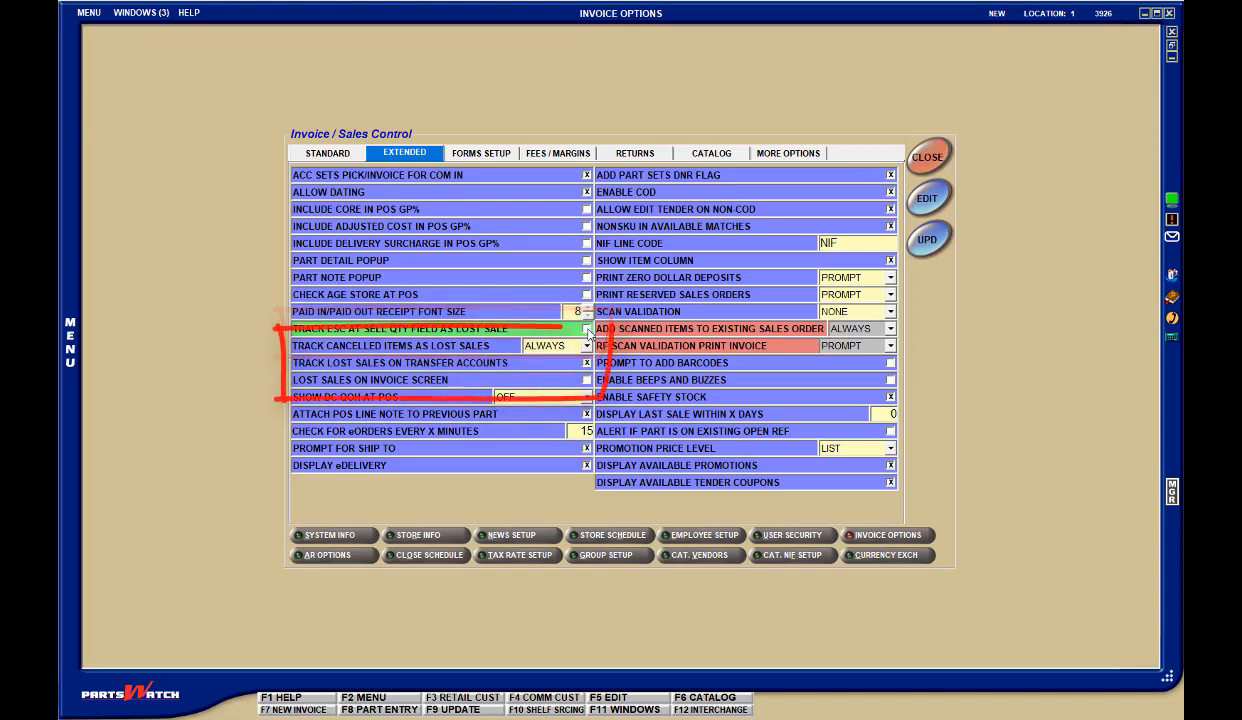
click(587, 345)
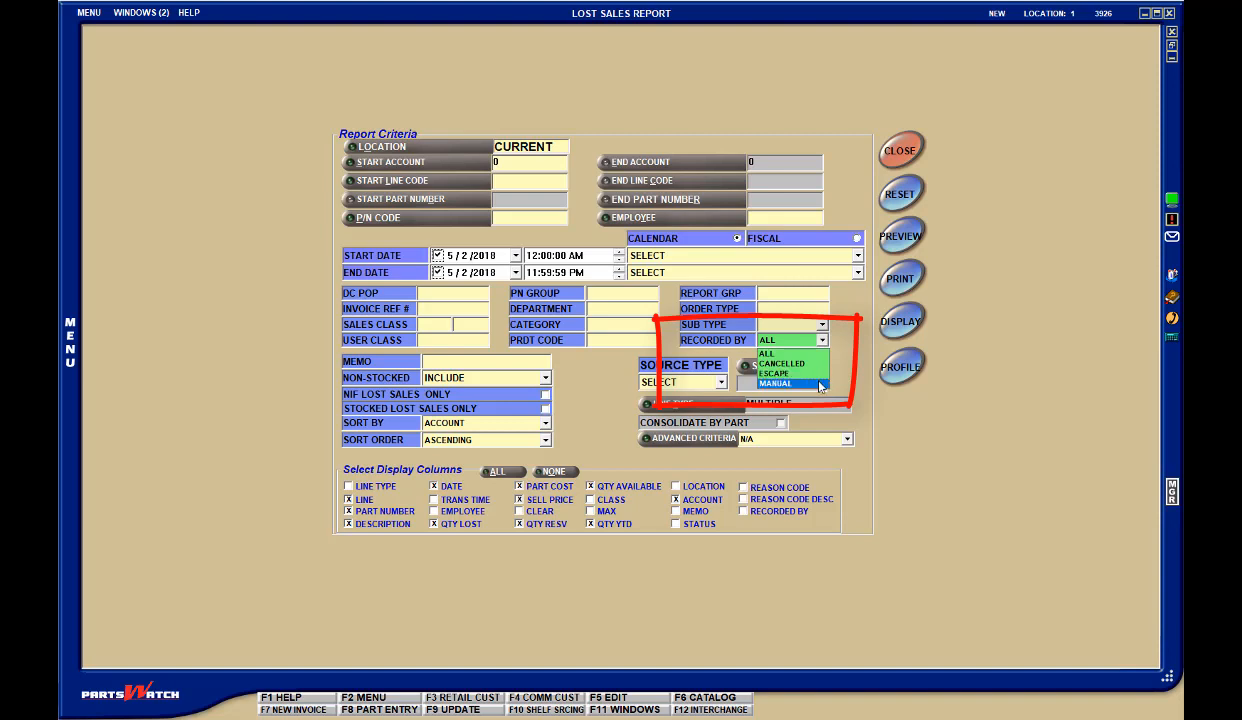
Set Recorded By to MANUAL in the Lost Sales report, and view the supplier source list and Source Type choices
click(821, 386)
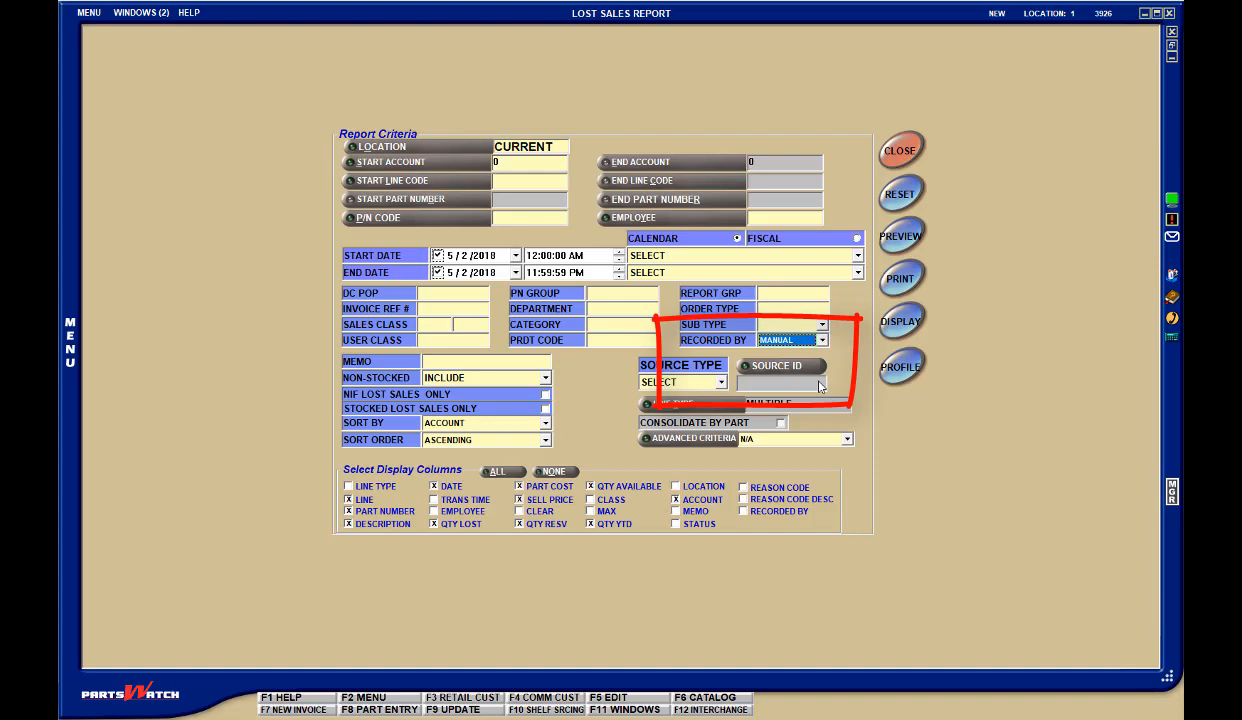
click(770, 368)
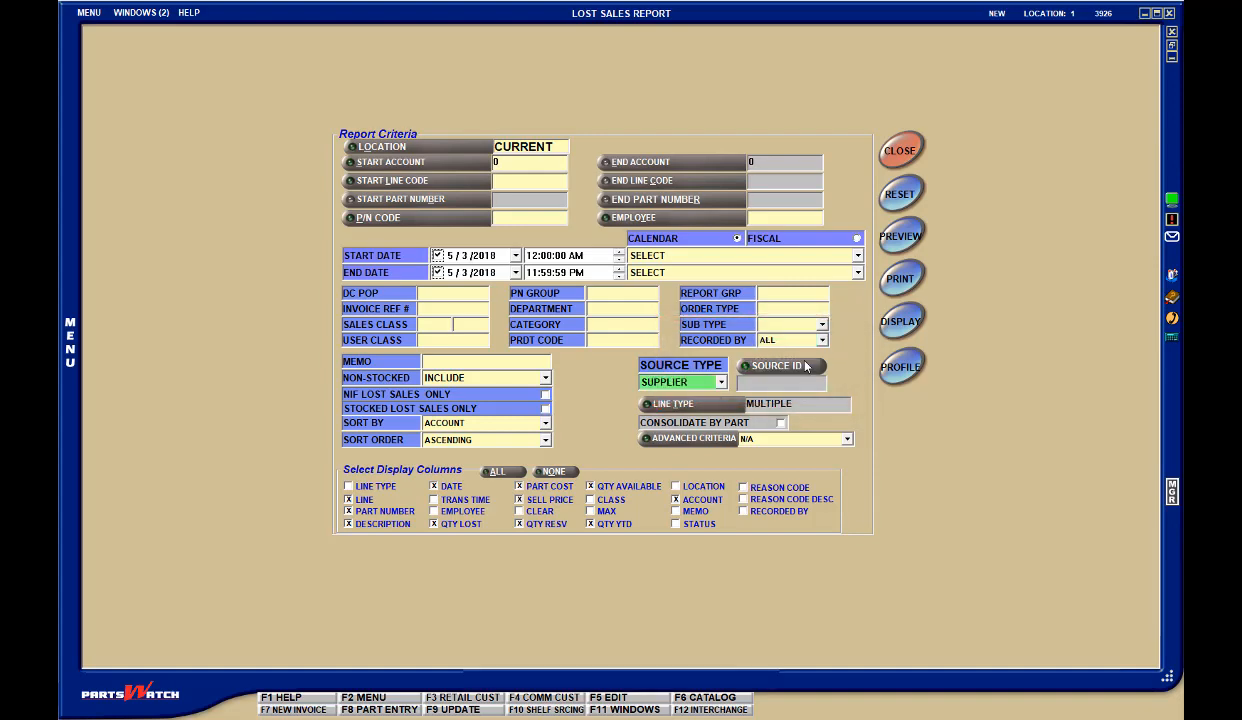
click(805, 367)
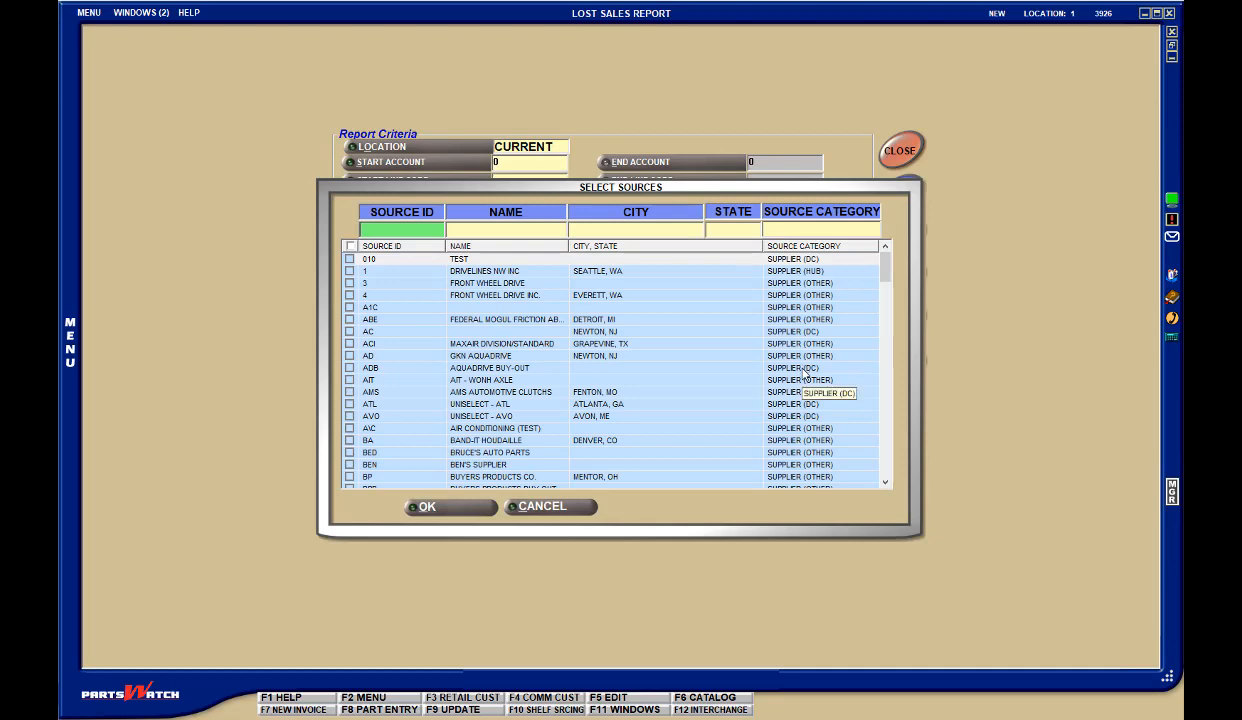
click(889, 434)
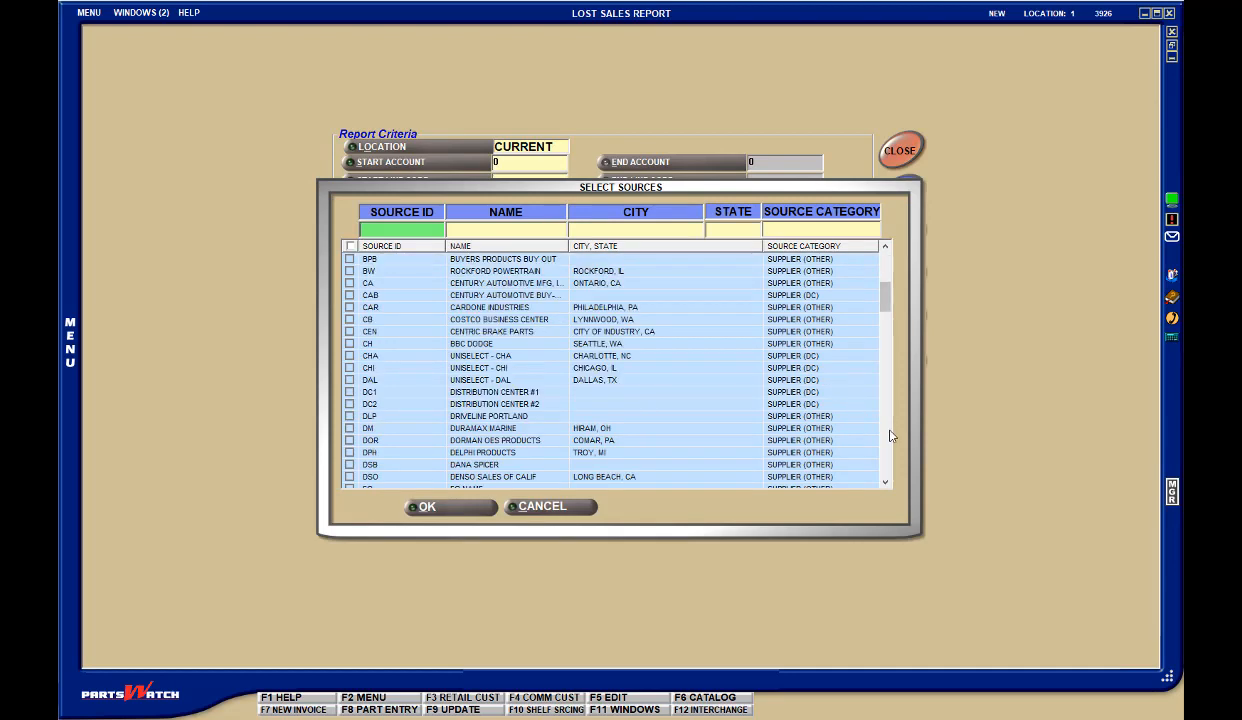
click(889, 434)
click(565, 505)
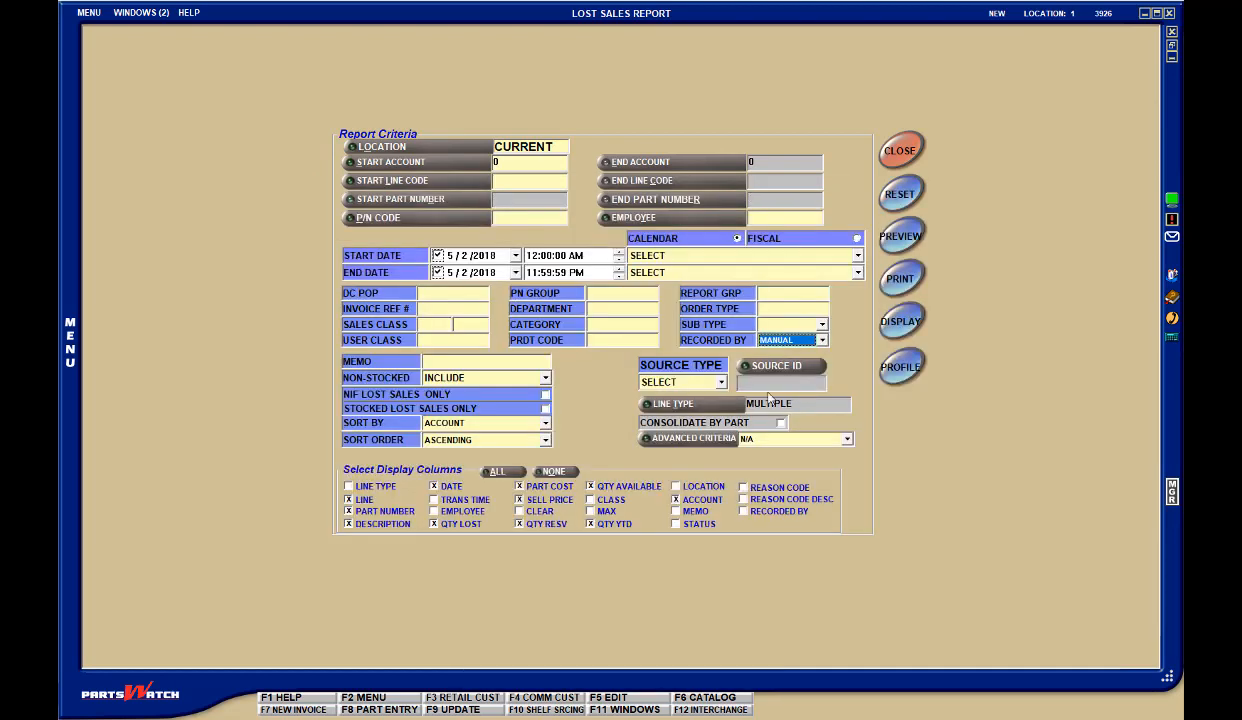
click(721, 383)
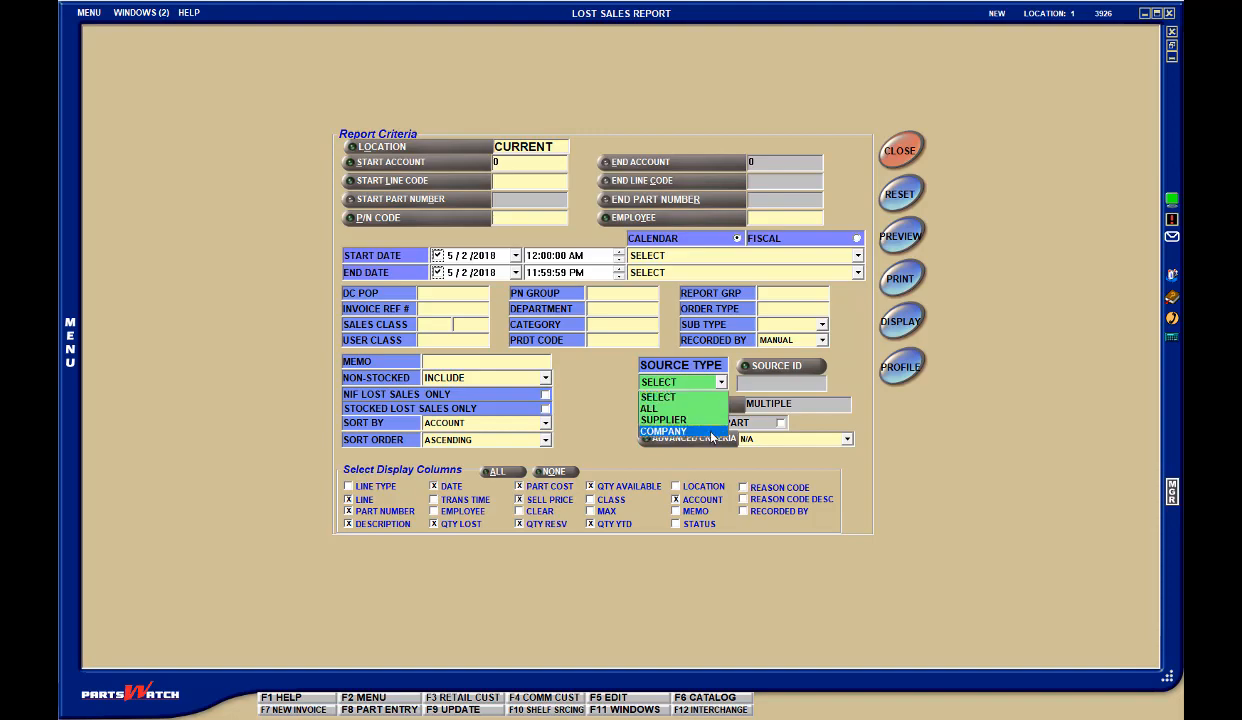
View the parts options for the PW Full Pg Invoice form in the store's invoice forms setup, and open the Part Notes Report
click(89, 12)
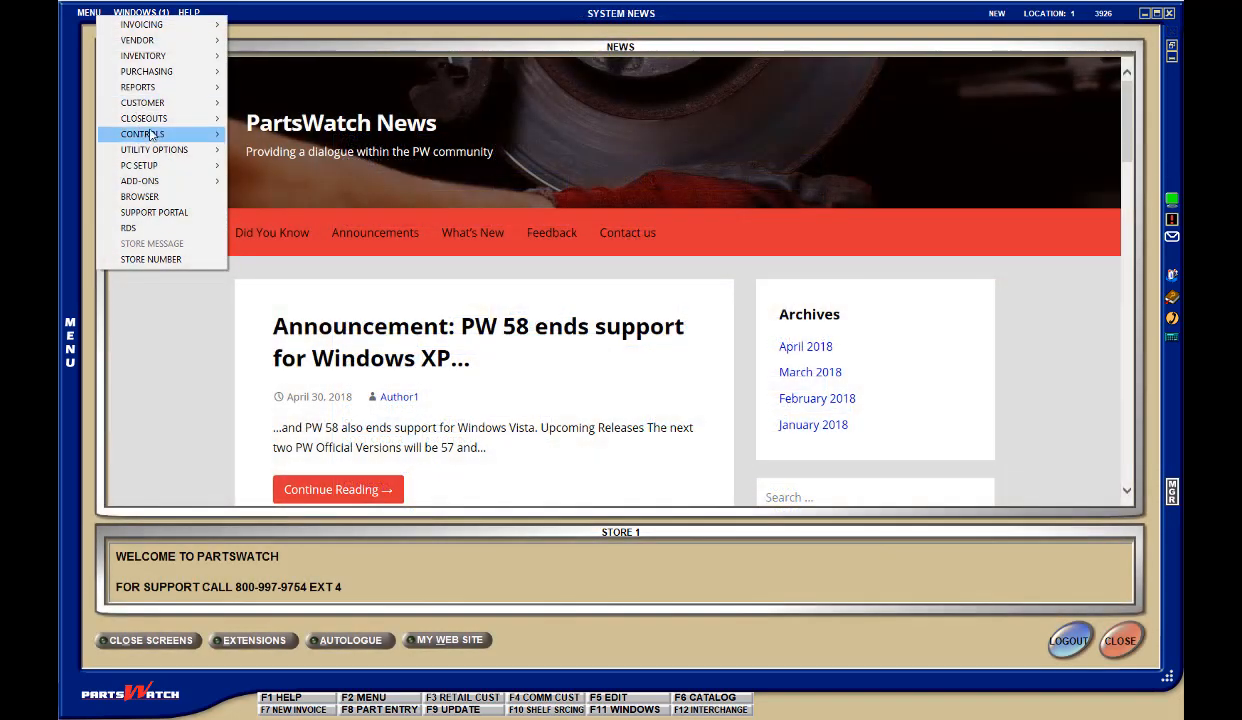
mouse_move(150, 134)
mouse_move(262, 165)
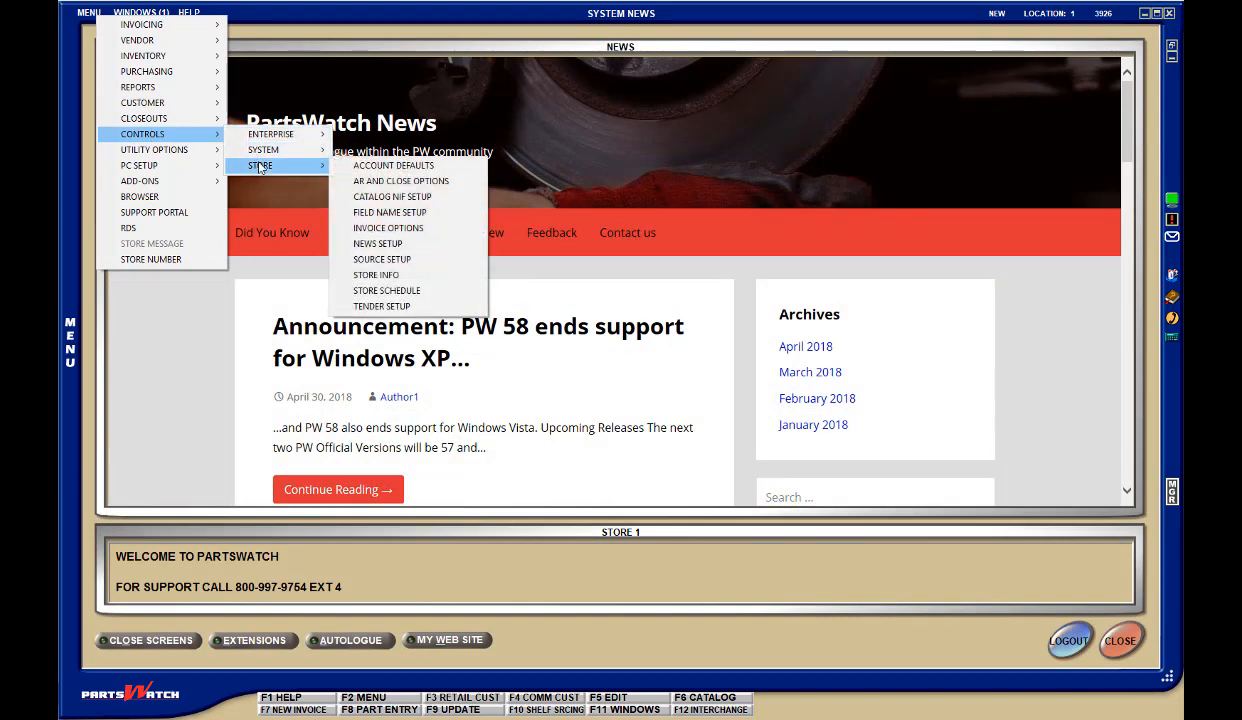
click(388, 228)
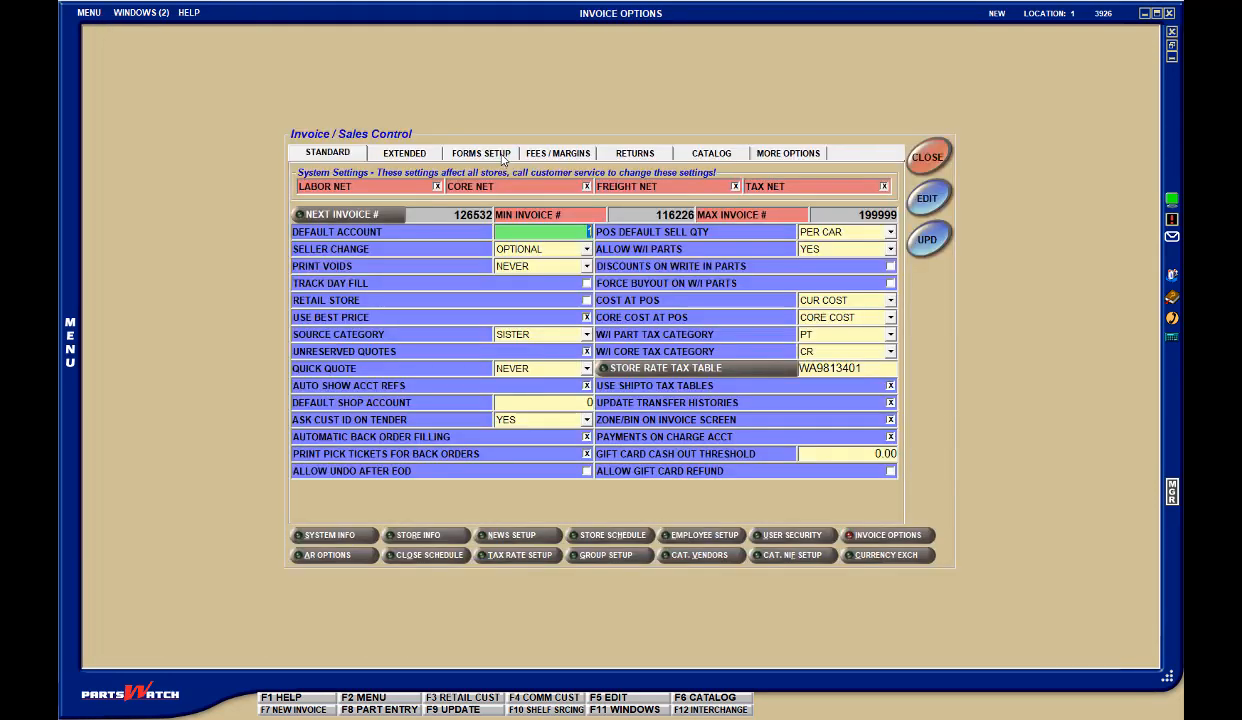
click(501, 156)
click(388, 366)
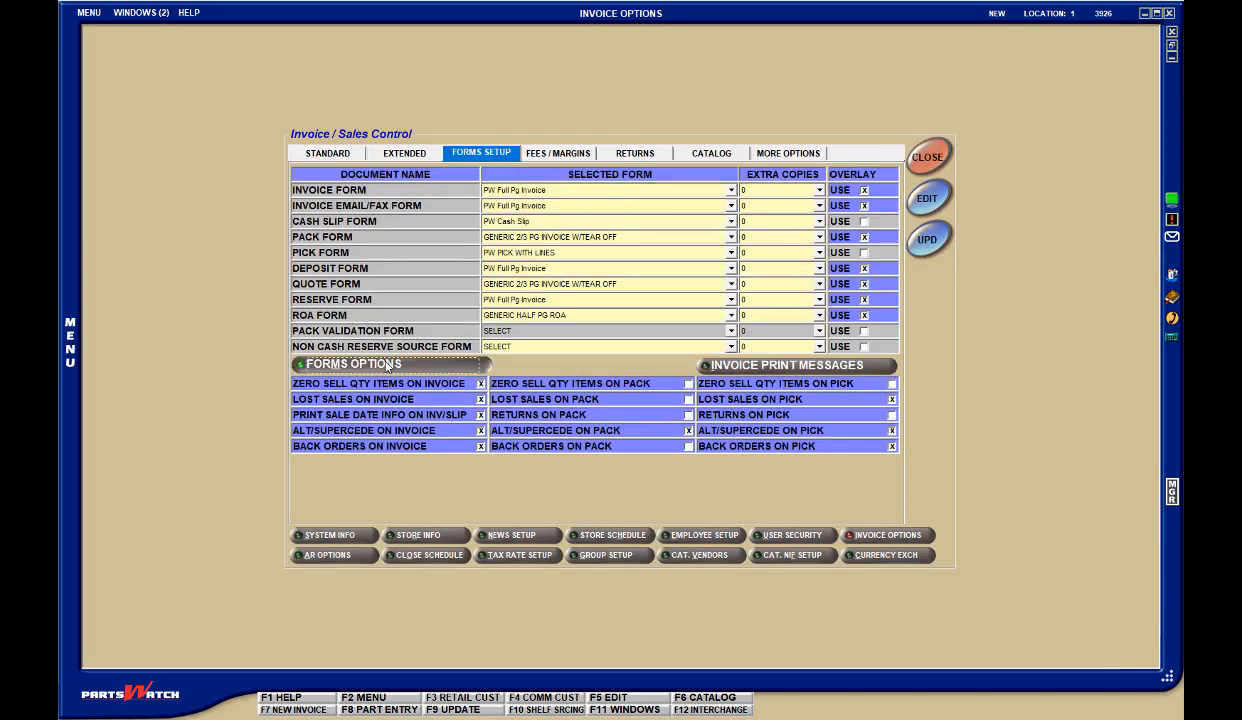
click(543, 185)
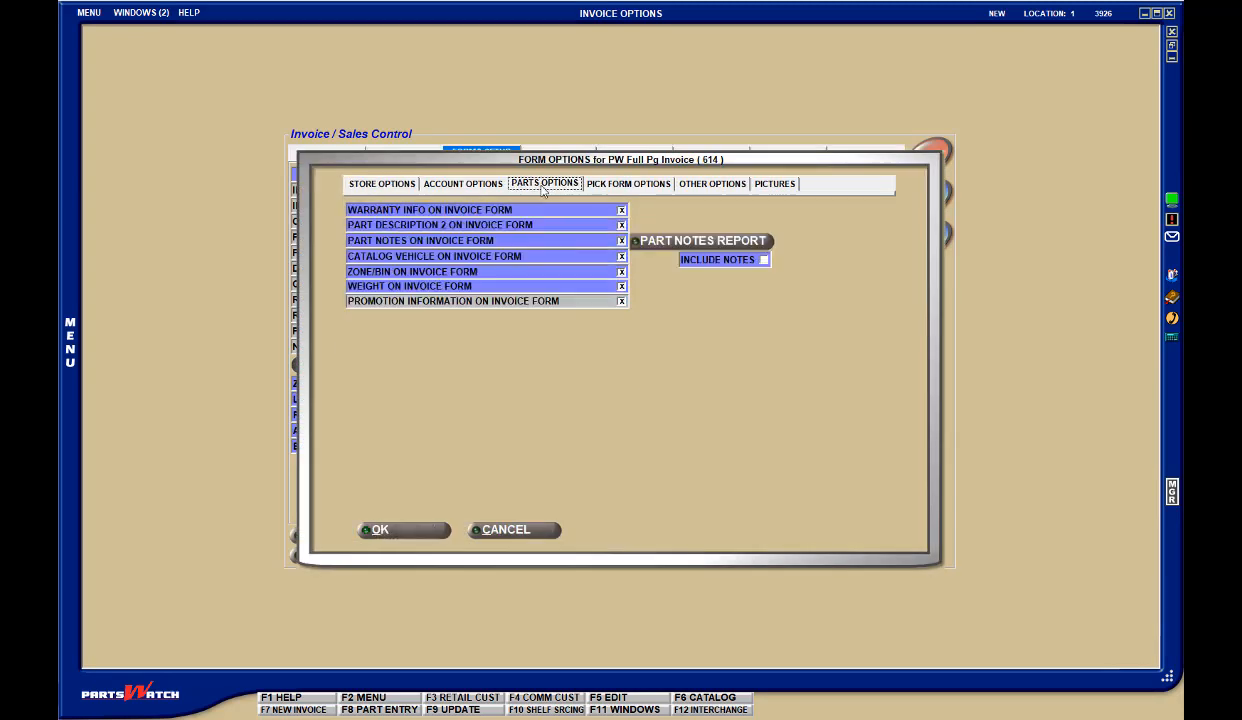
click(716, 242)
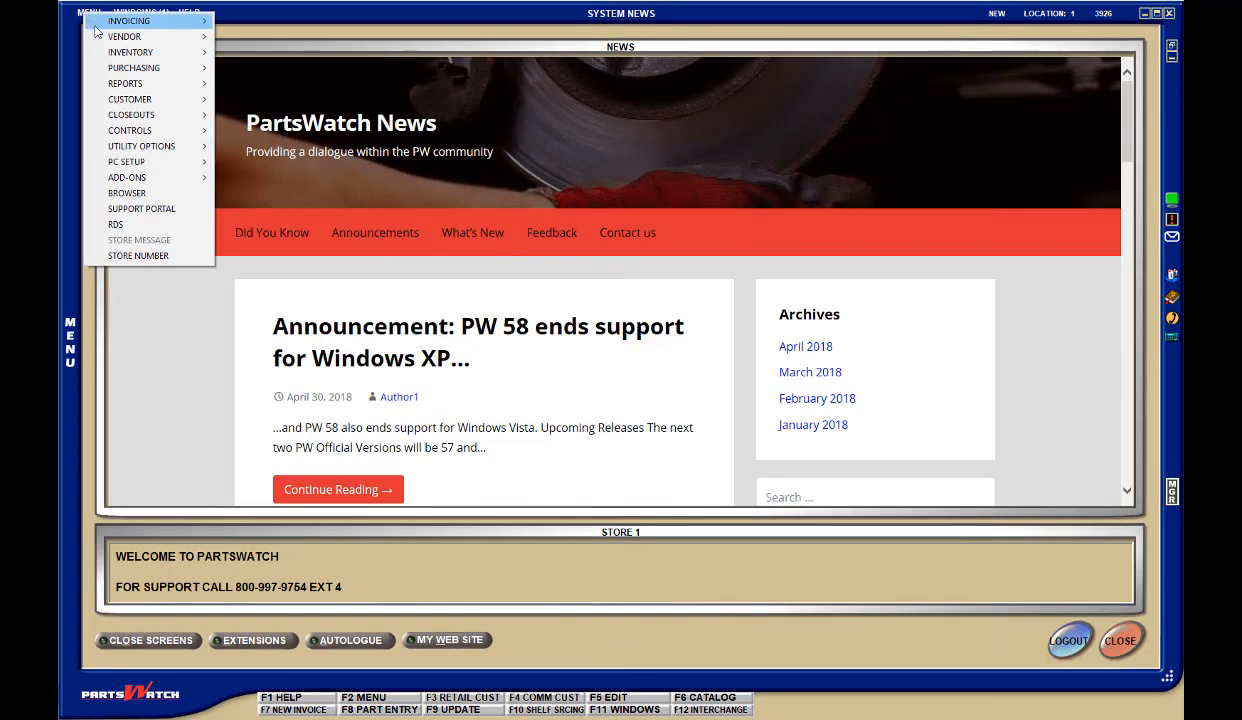
Open the PO reports for the XFER purchase order in Main Purchase Order Selection and view the Receiving Report options
mouse_move(150, 67)
click(265, 71)
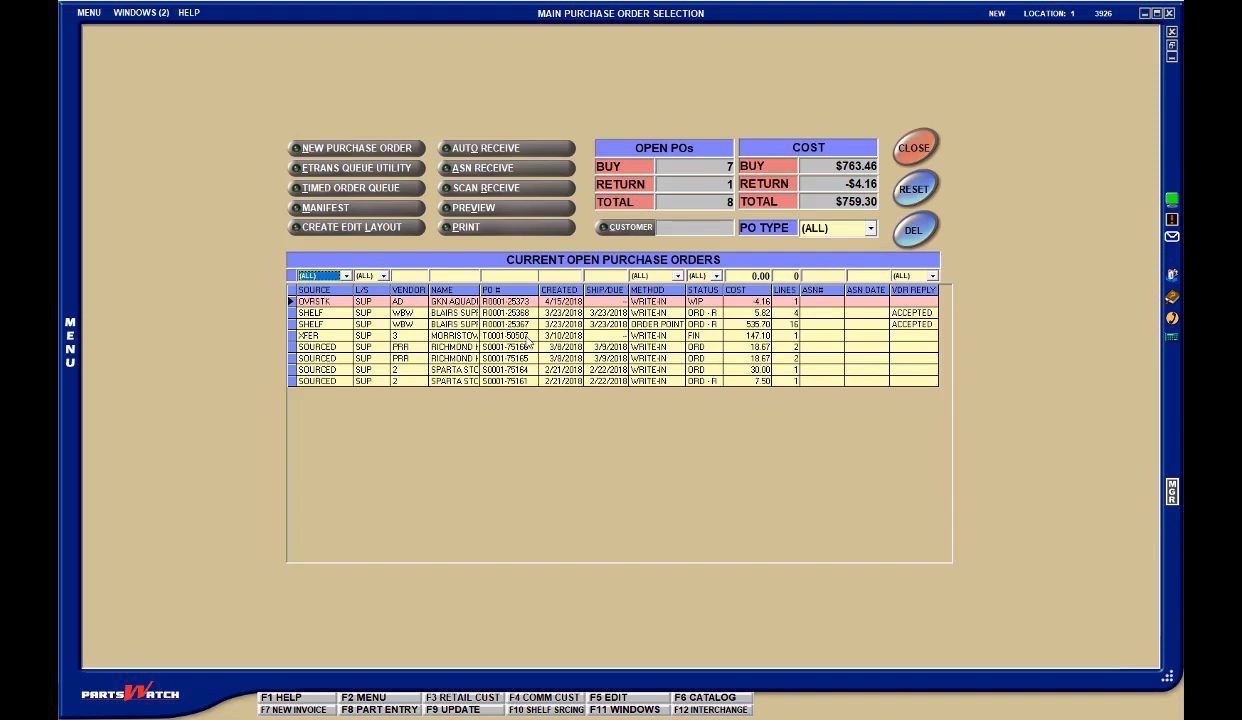
right_click(530, 342)
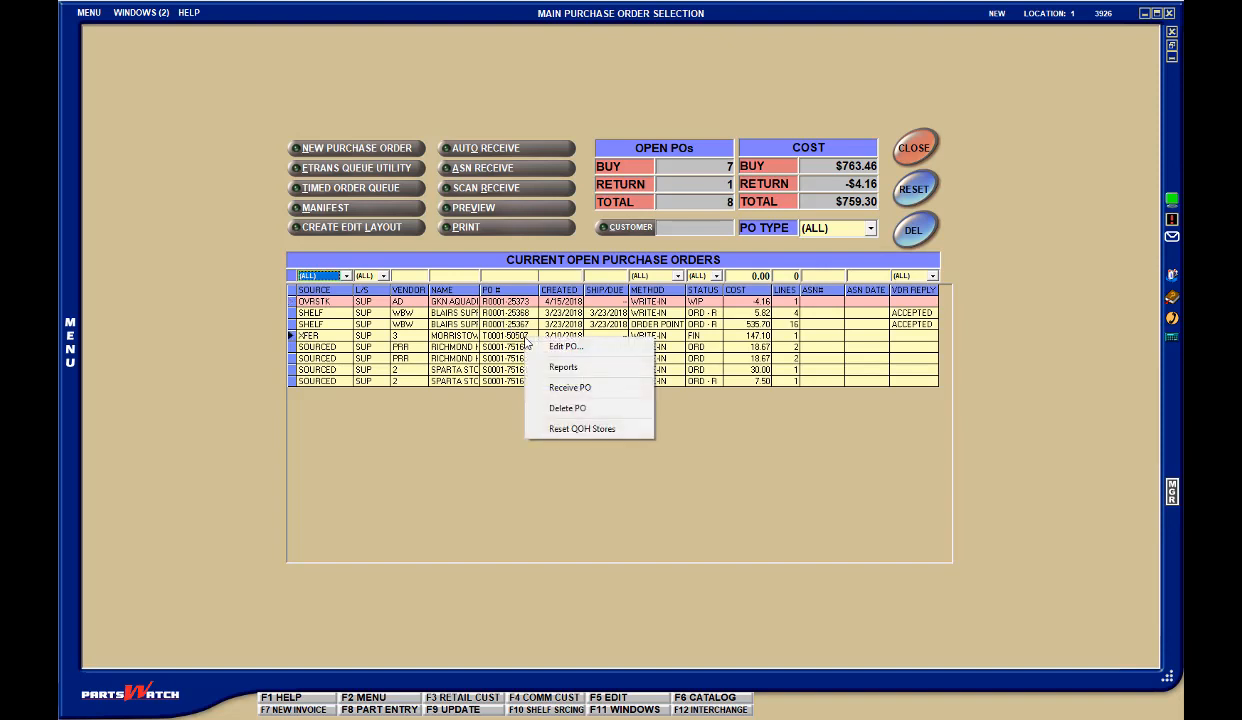
click(562, 367)
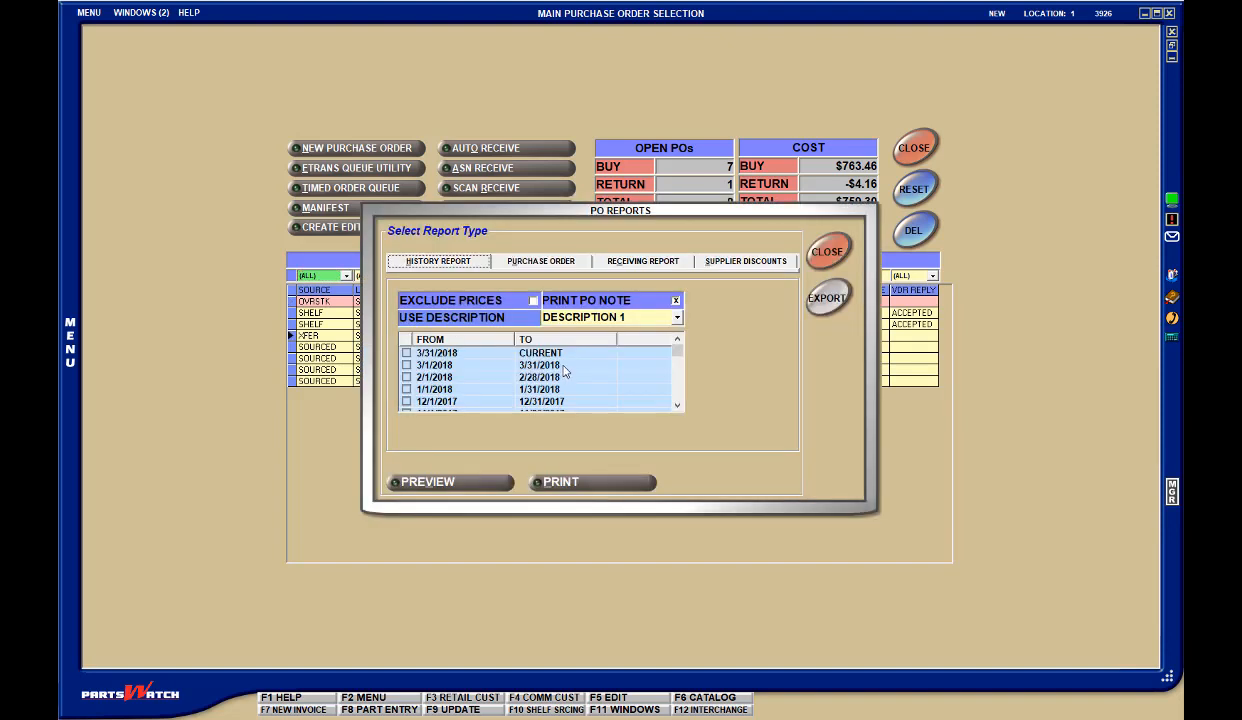
click(621, 263)
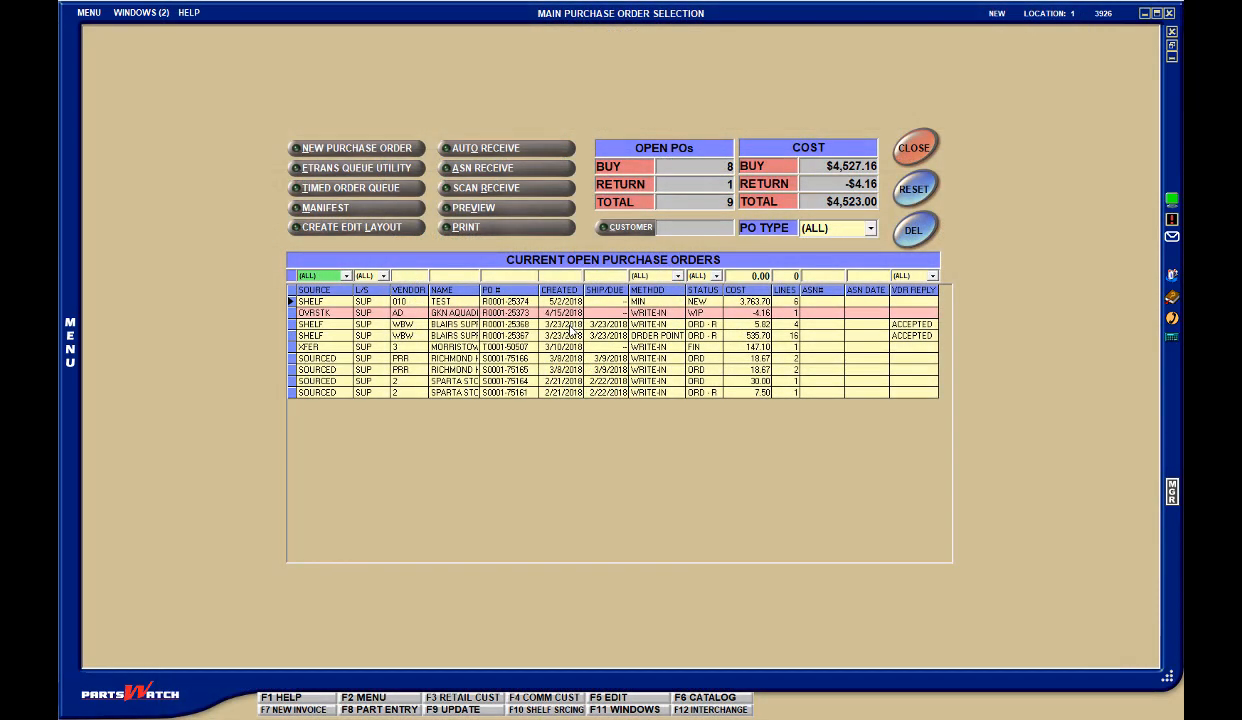
Select the four-line SHELF purchase order for vendor WBW in the current open purchase orders
click(568, 325)
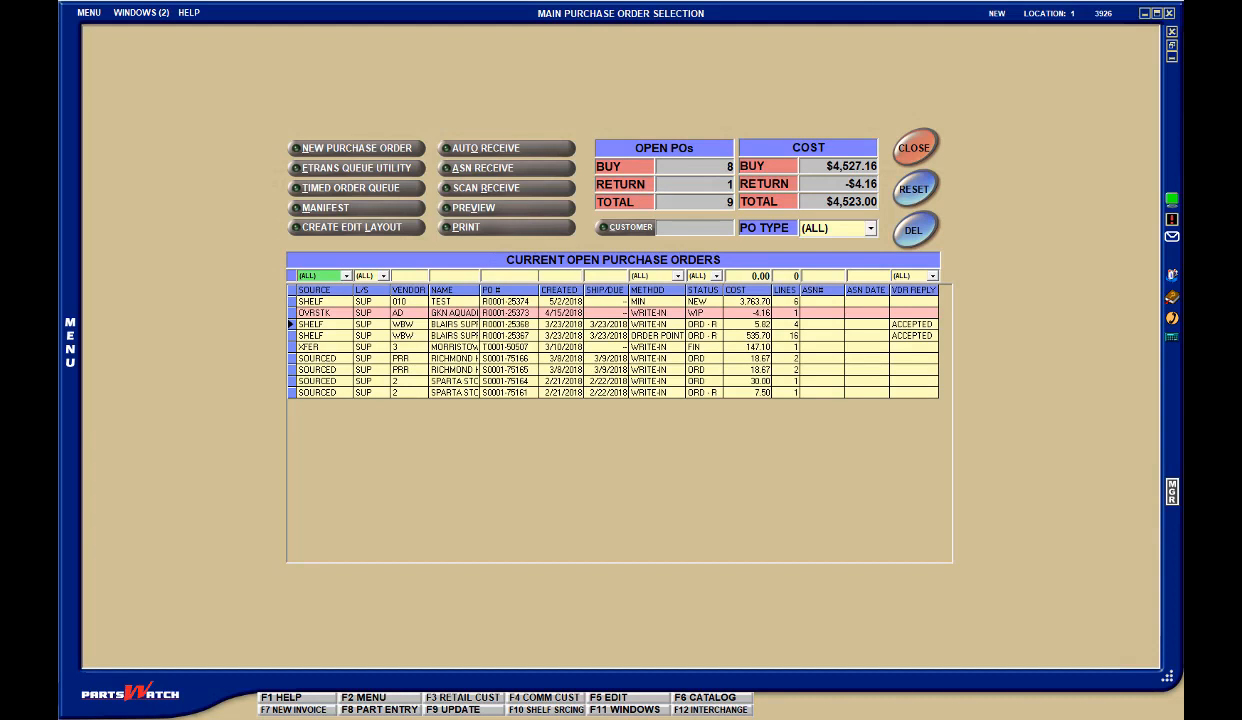